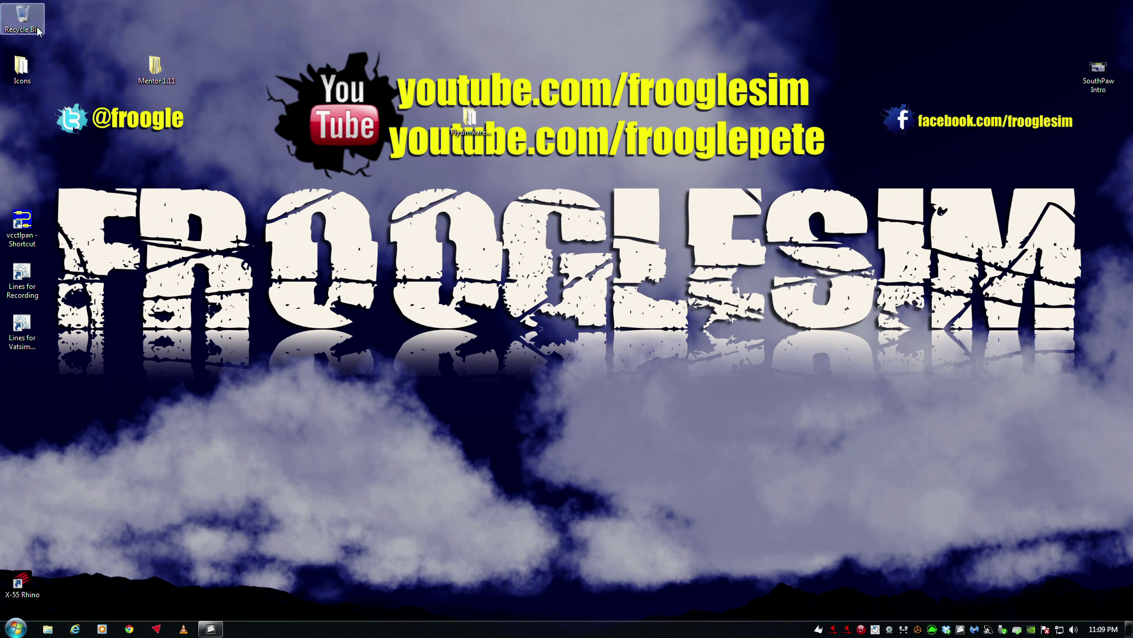
- Open the Mentor 1.11 folder from the desktop, then shrink and reposition its window to leave room for a second one
{"action": "left_click_drag", "start_coordinate": [155, 66], "coordinate": [422, 239]}
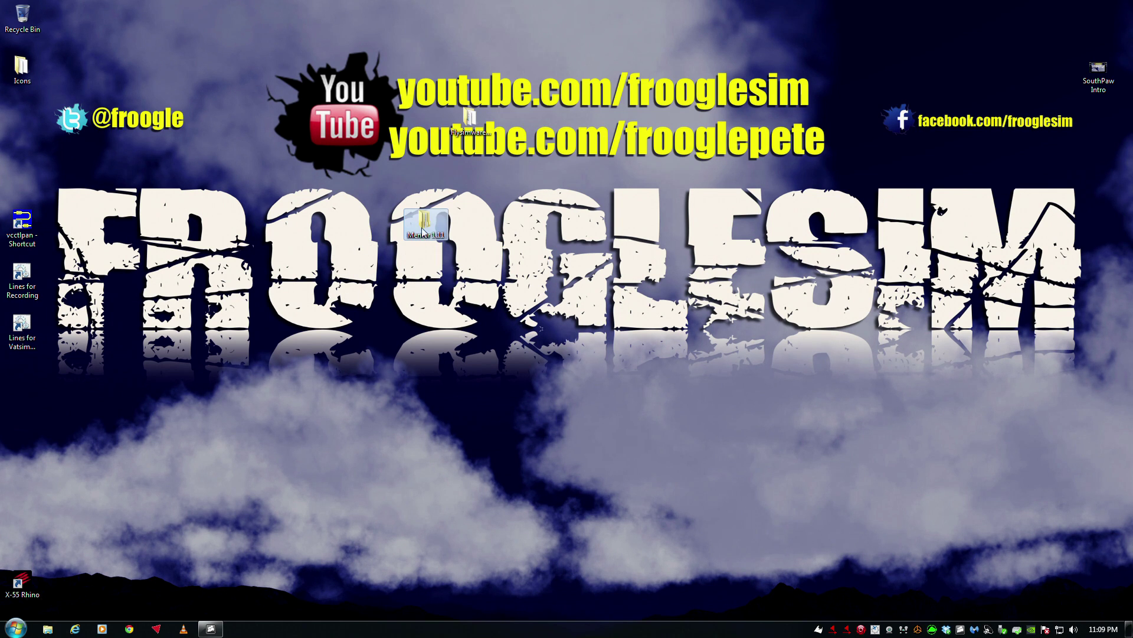
{"action": "double_click", "coordinate": [424, 223]}
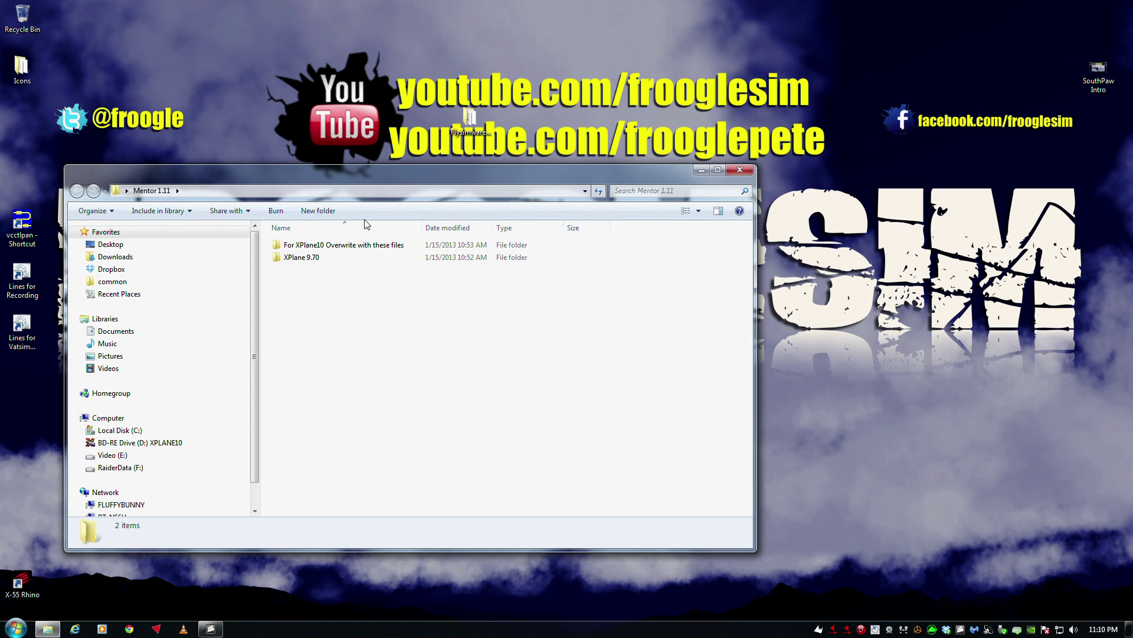
{"action": "left_click_drag", "start_coordinate": [366, 175], "coordinate": [677, 178]}
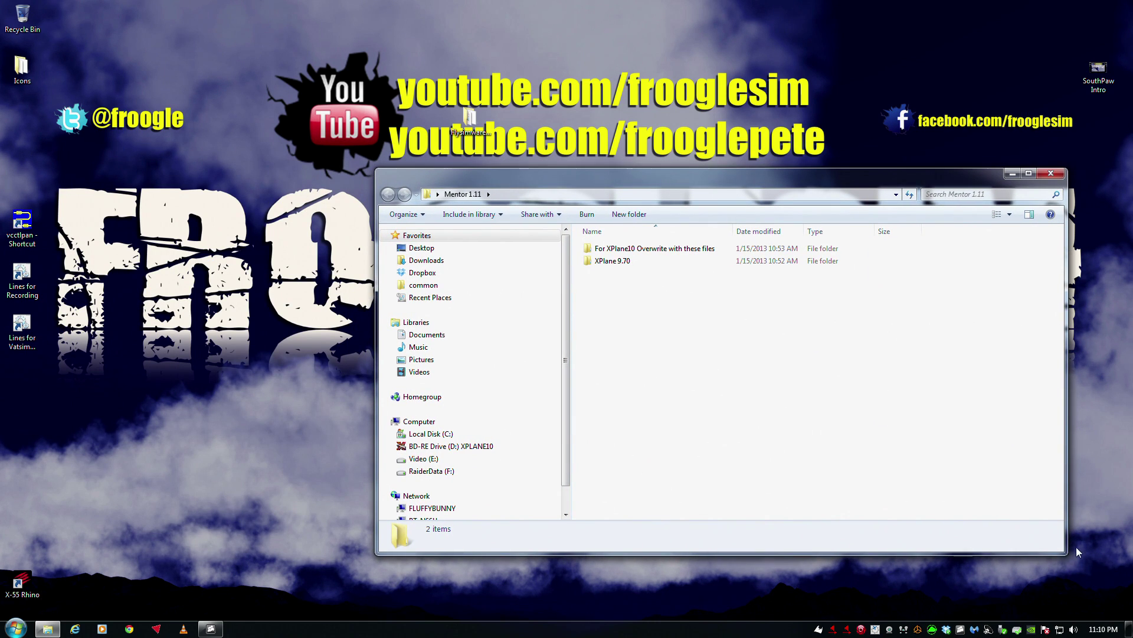
{"action": "left_click_drag", "start_coordinate": [1067, 550], "coordinate": [947, 412]}
{"action": "left_click_drag", "start_coordinate": [651, 179], "coordinate": [800, 373]}
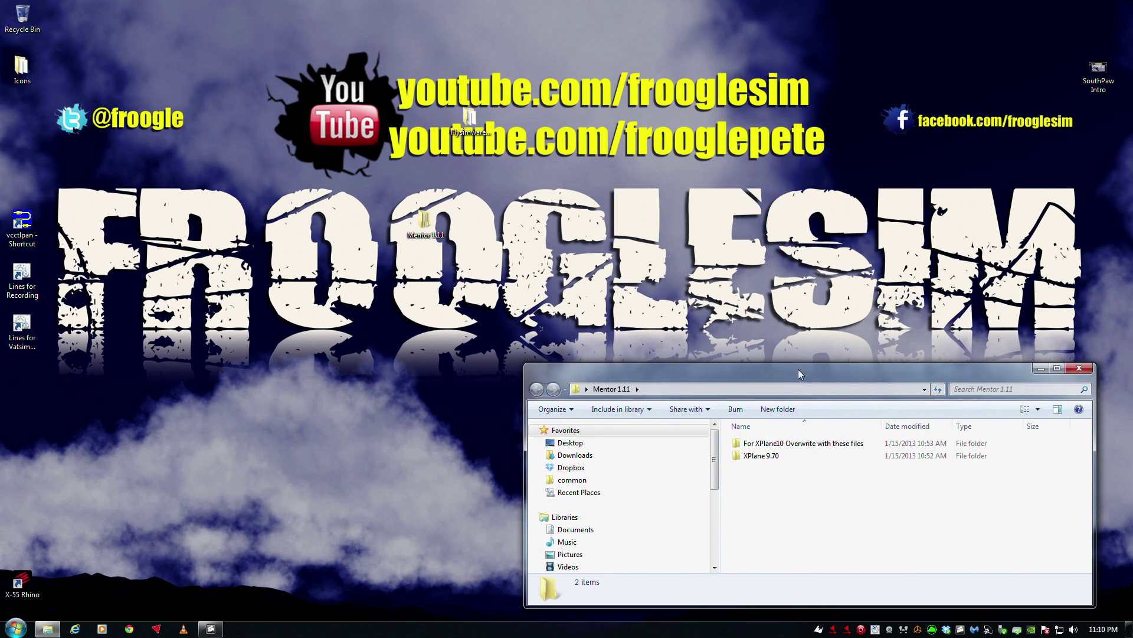
{"action": "left_click", "coordinate": [15, 627]}
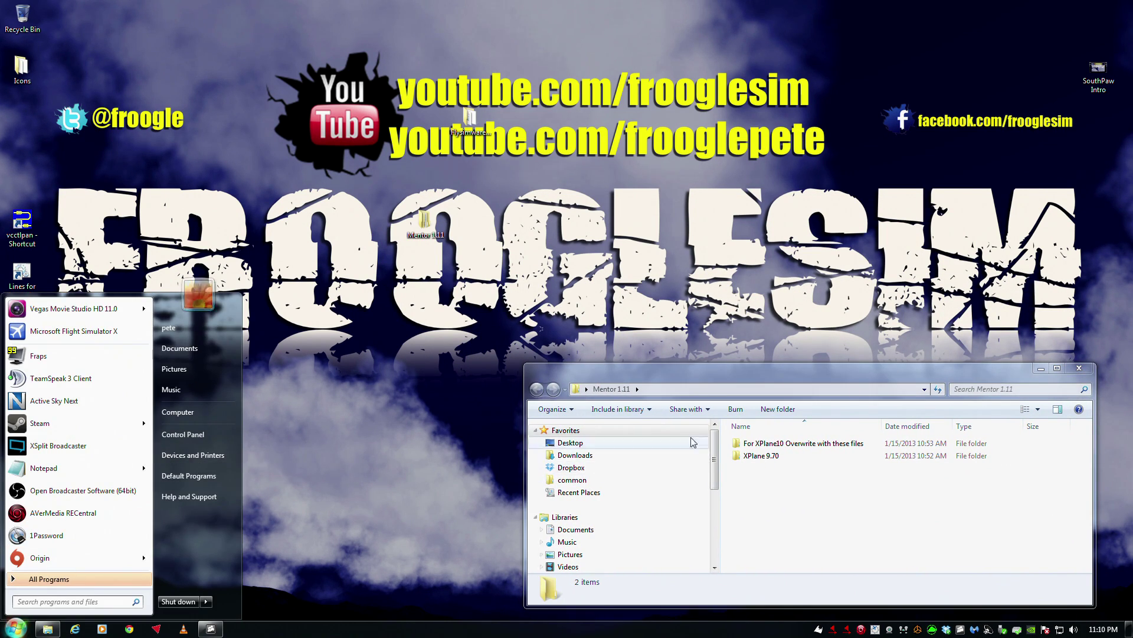
{"action": "left_click", "coordinate": [826, 493]}
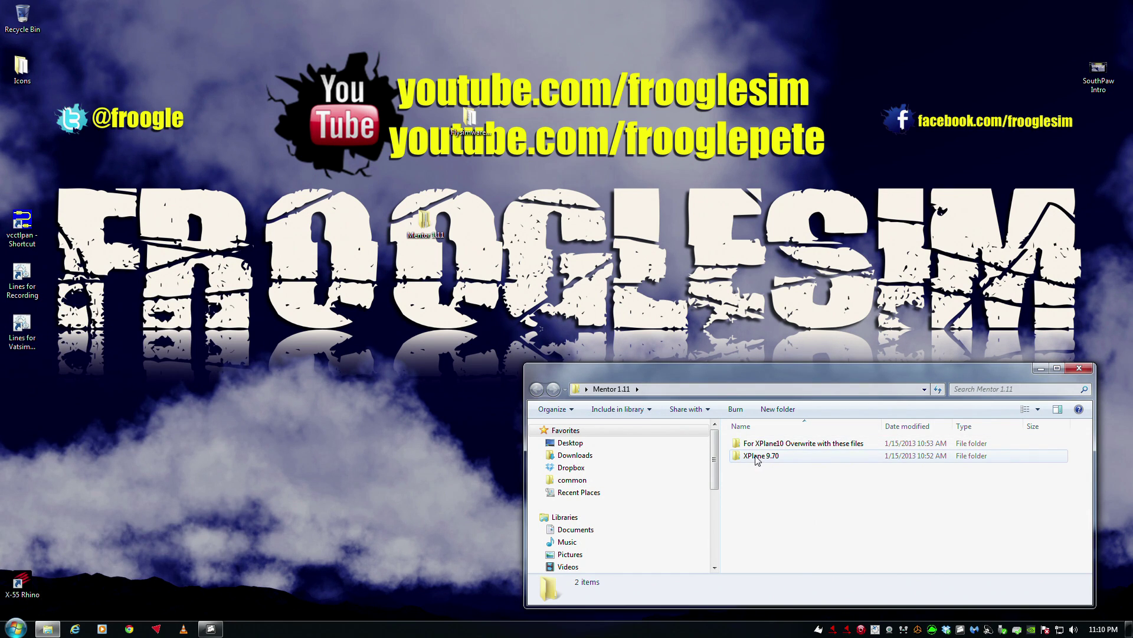
- Check the contents of the XPlane 9.70 and For XPlane10 Overwrite with these files folders, returning to Mentor 1.11
{"action": "double_click", "coordinate": [757, 457]}
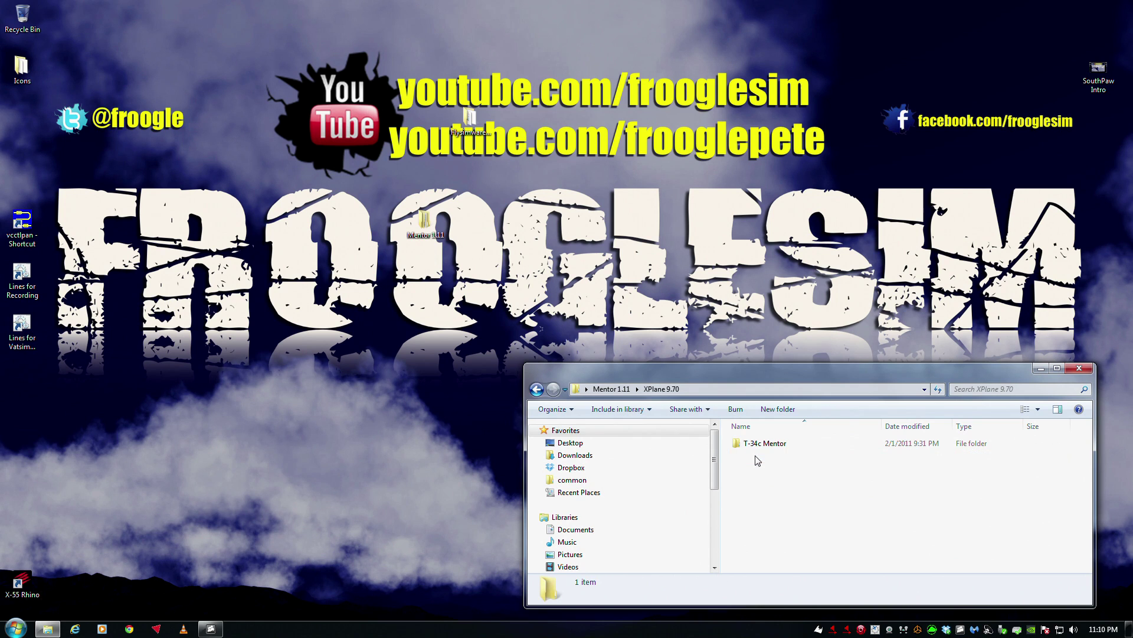
{"action": "key", "text": "BackSpace"}
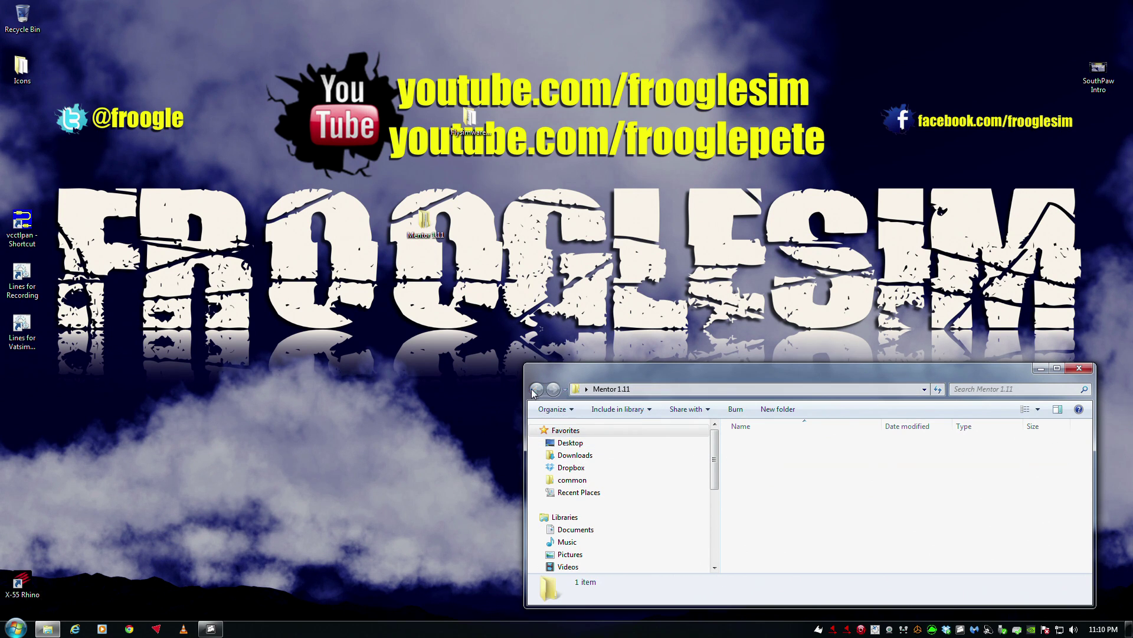
{"action": "double_click", "coordinate": [757, 446]}
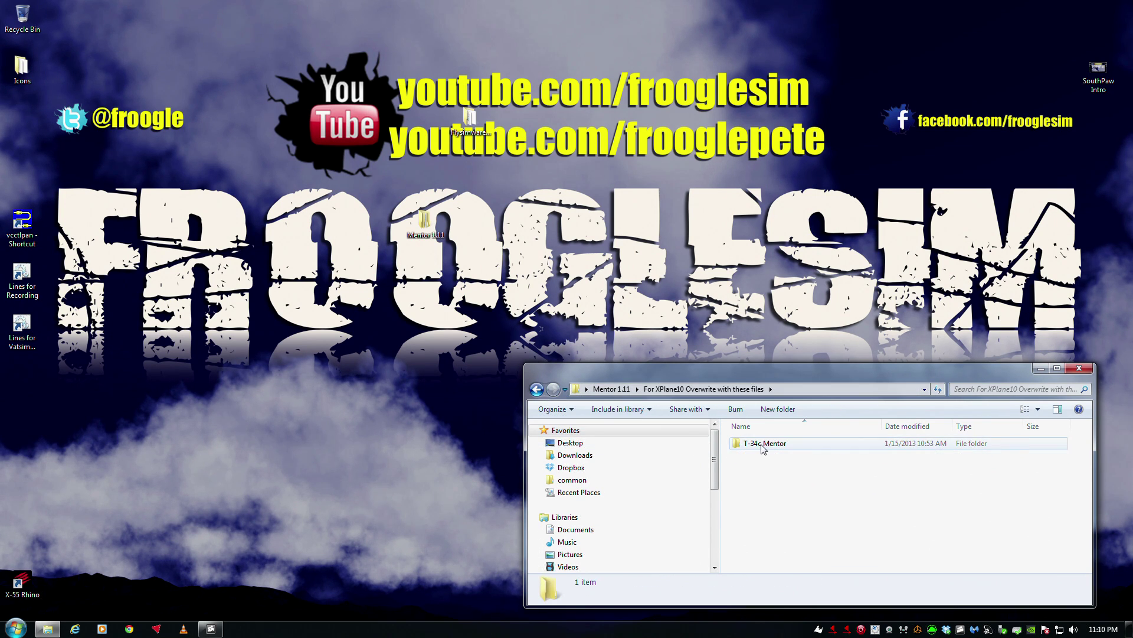
{"action": "left_click", "coordinate": [536, 389]}
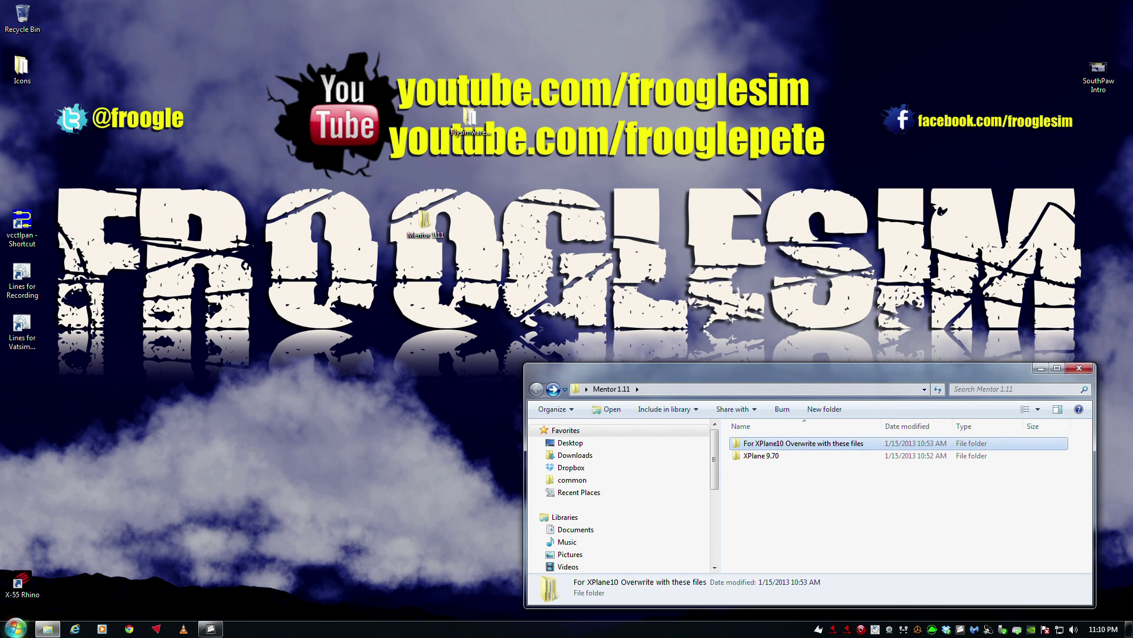
- Open a Computer window, move it clear of the Mentor 1.11 window and make it taller
{"action": "left_click", "coordinate": [18, 629]}
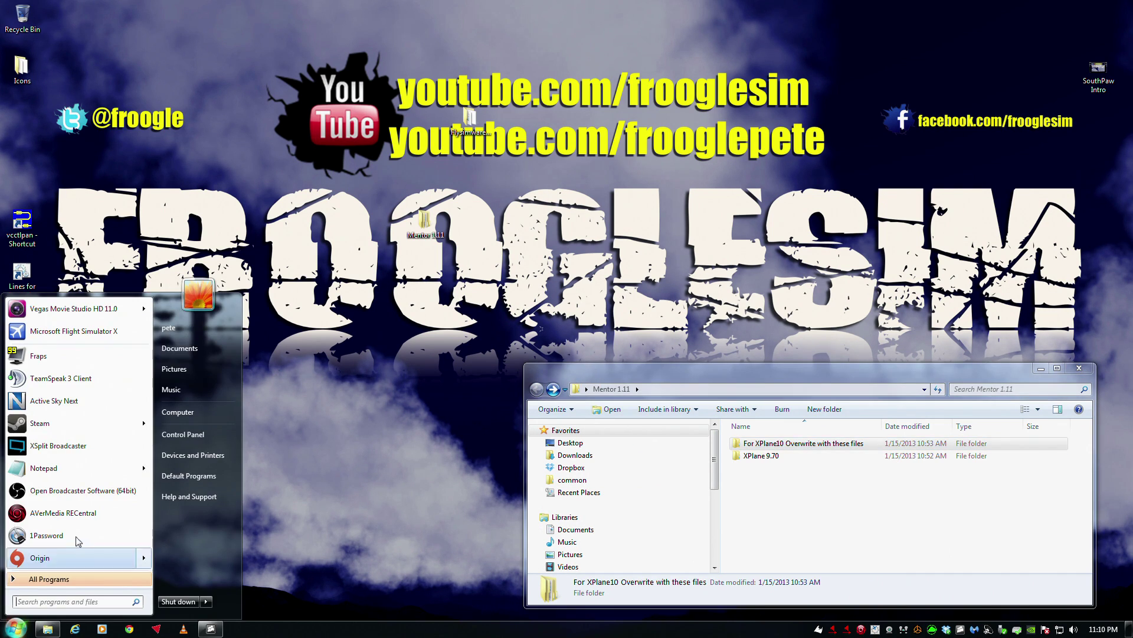
{"action": "left_click", "coordinate": [182, 417]}
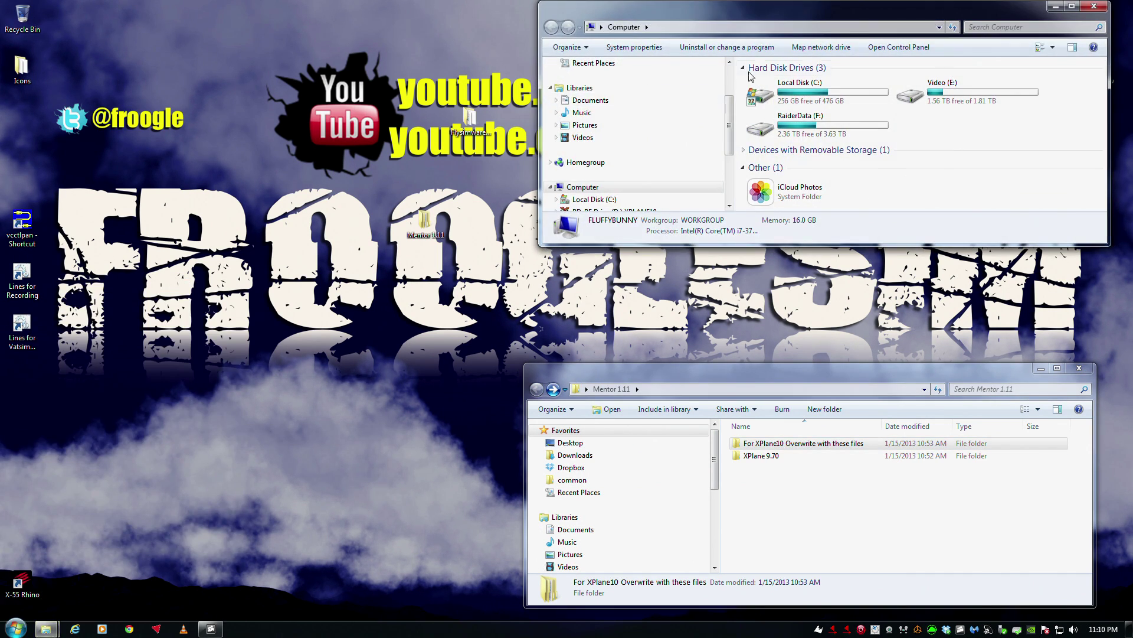
{"action": "left_click_drag", "start_coordinate": [816, 12], "coordinate": [358, 24]}
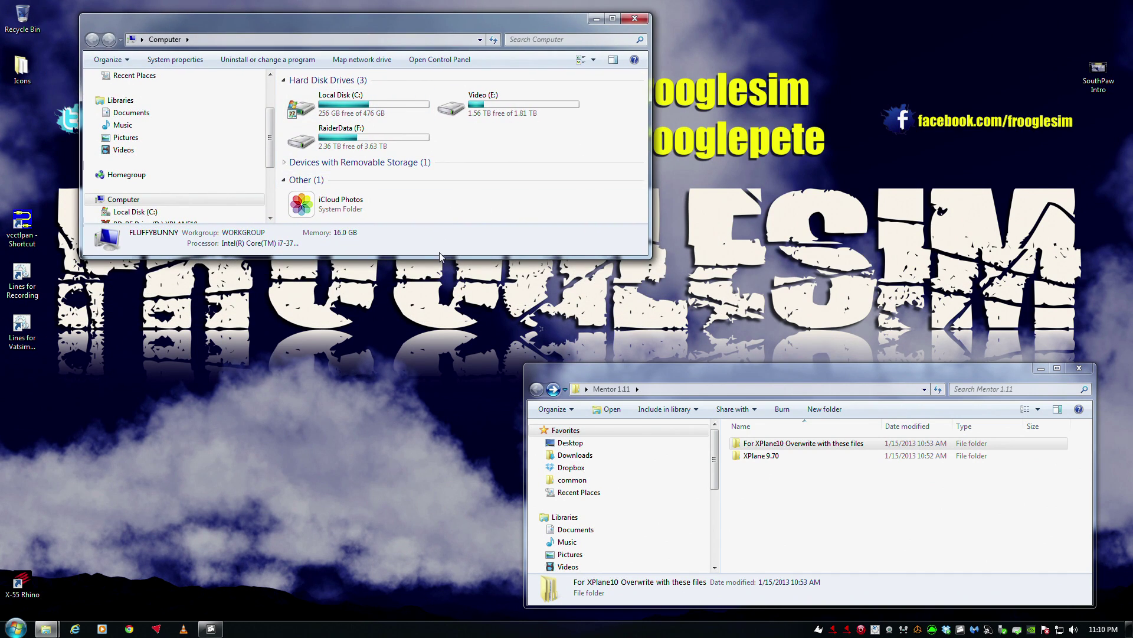
{"action": "left_click_drag", "start_coordinate": [433, 255], "coordinate": [366, 384]}
- Go to X-Plane 10 > Aircraft > General Aviation on the RaiderData (F:) drive
{"action": "double_click", "coordinate": [343, 135]}
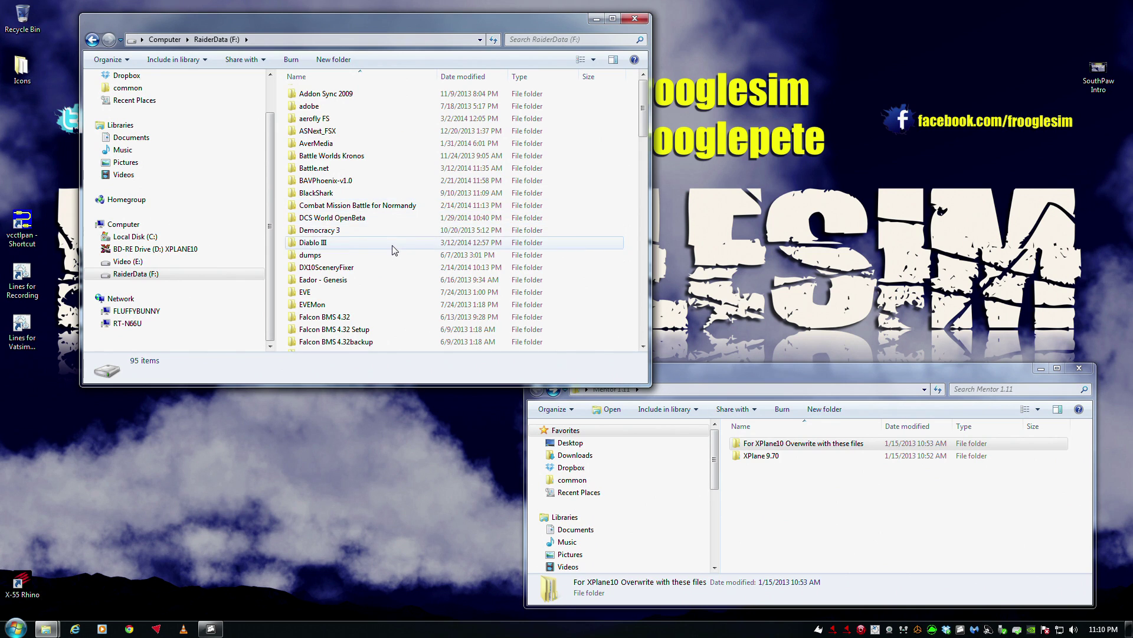
{"action": "scroll", "coordinate": [395, 251], "scroll_direction": "down", "scroll_amount": 10}
{"action": "scroll", "coordinate": [392, 271], "scroll_direction": "down", "scroll_amount": 10}
{"action": "scroll", "coordinate": [384, 268], "scroll_direction": "up", "scroll_amount": 7}
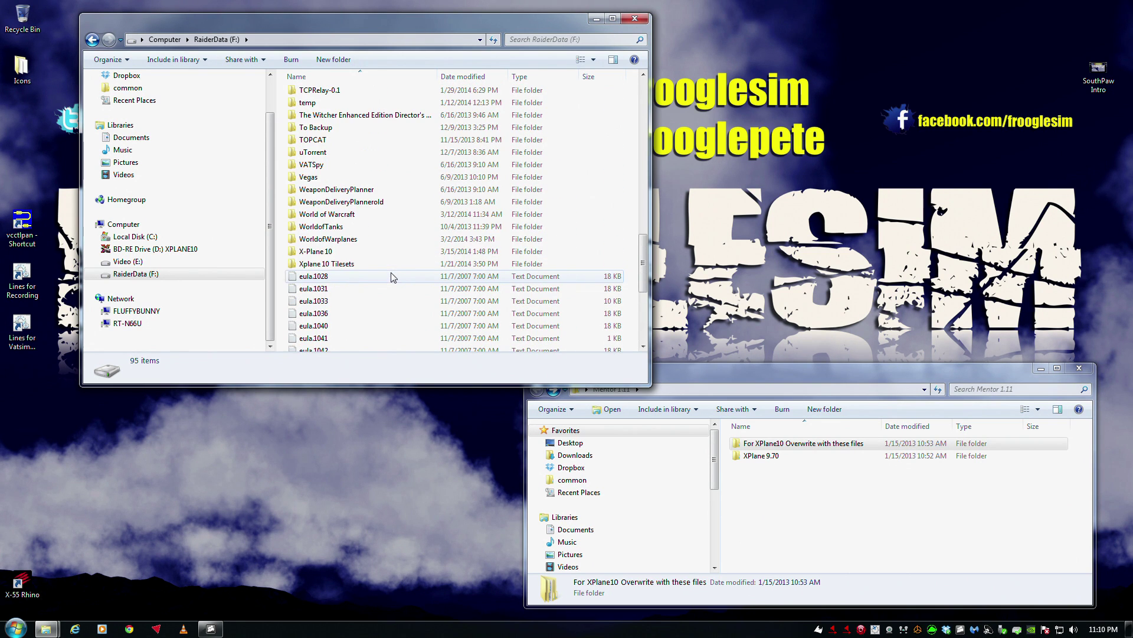
{"action": "double_click", "coordinate": [312, 253]}
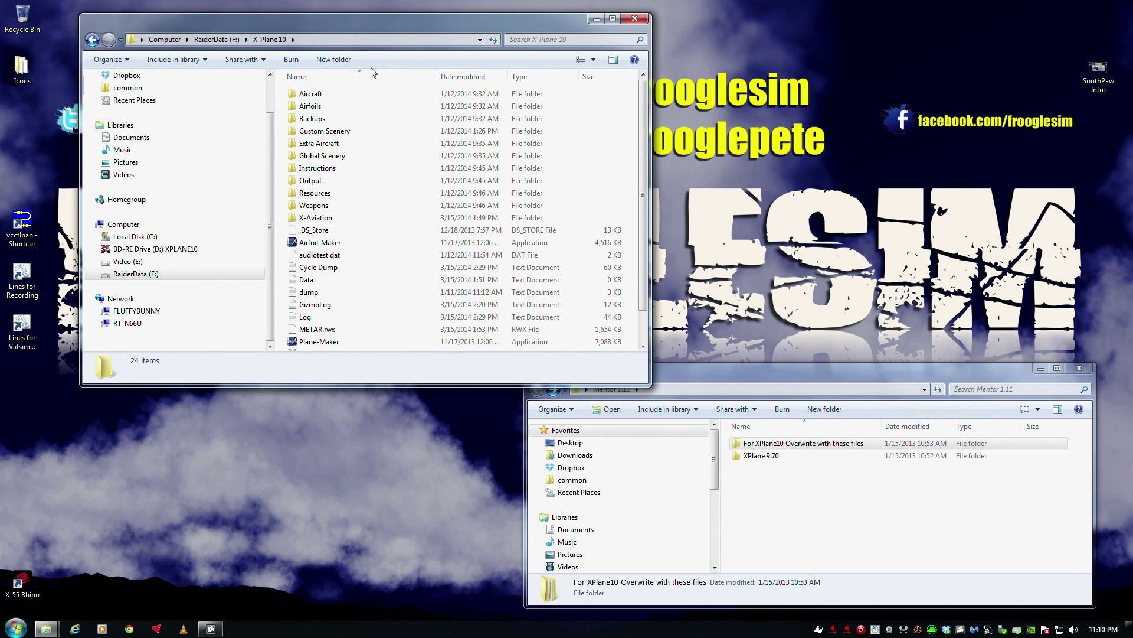
{"action": "double_click", "coordinate": [322, 92]}
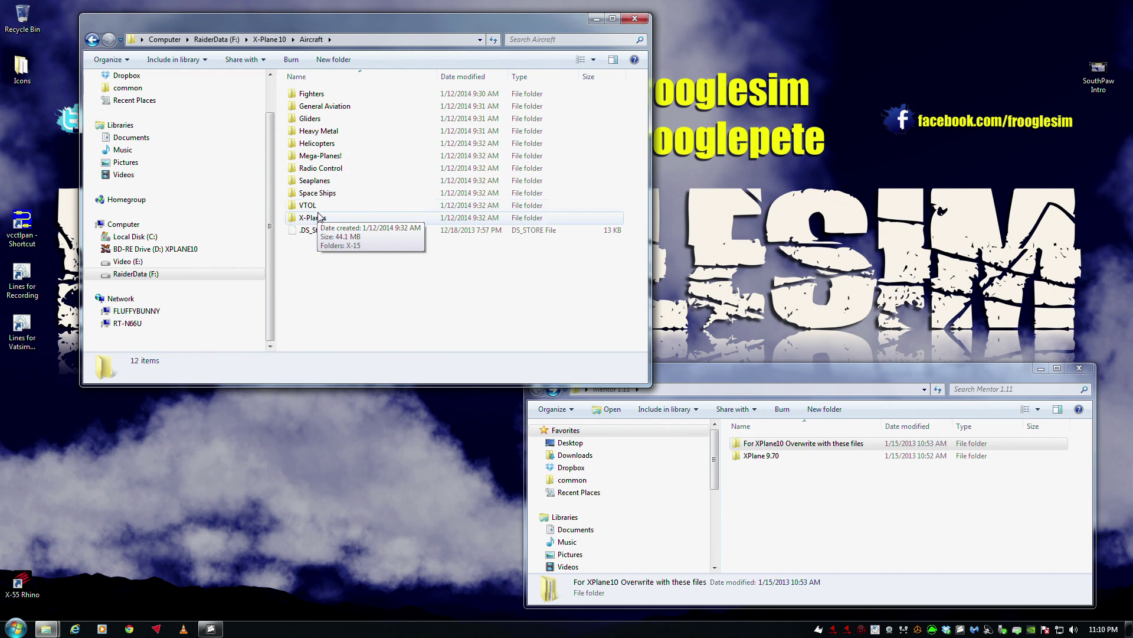
{"action": "double_click", "coordinate": [308, 106]}
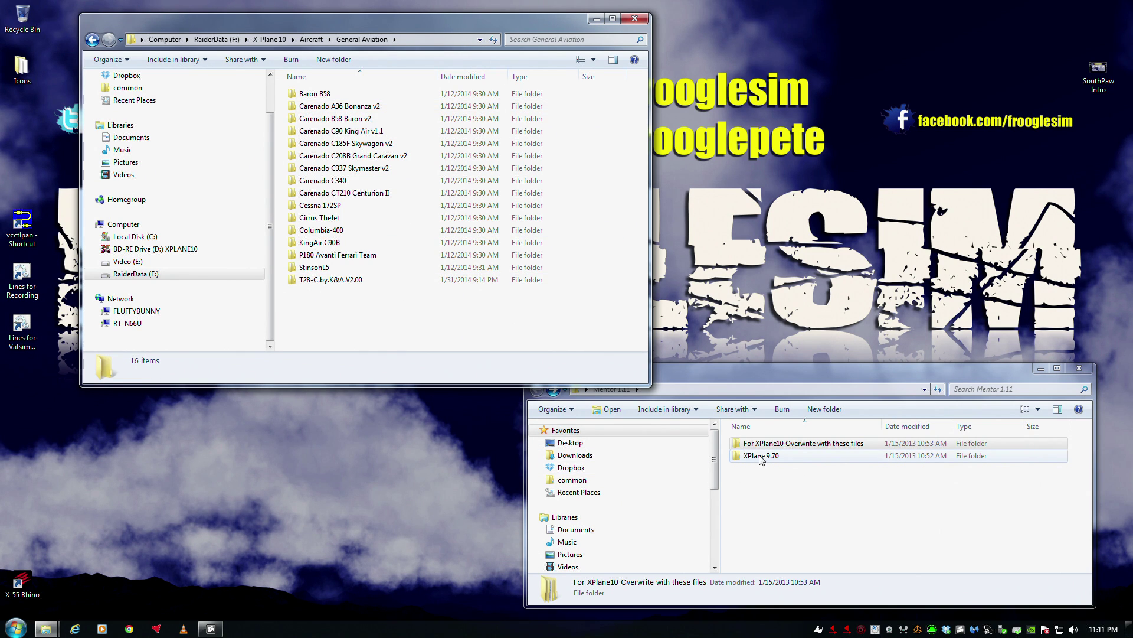
- Copy the T-34c Mentor folder from XPlane 9.70 into the General Aviation folder
{"action": "left_click_drag", "start_coordinate": [768, 368], "coordinate": [778, 215]}
{"action": "double_click", "coordinate": [626, 357]}
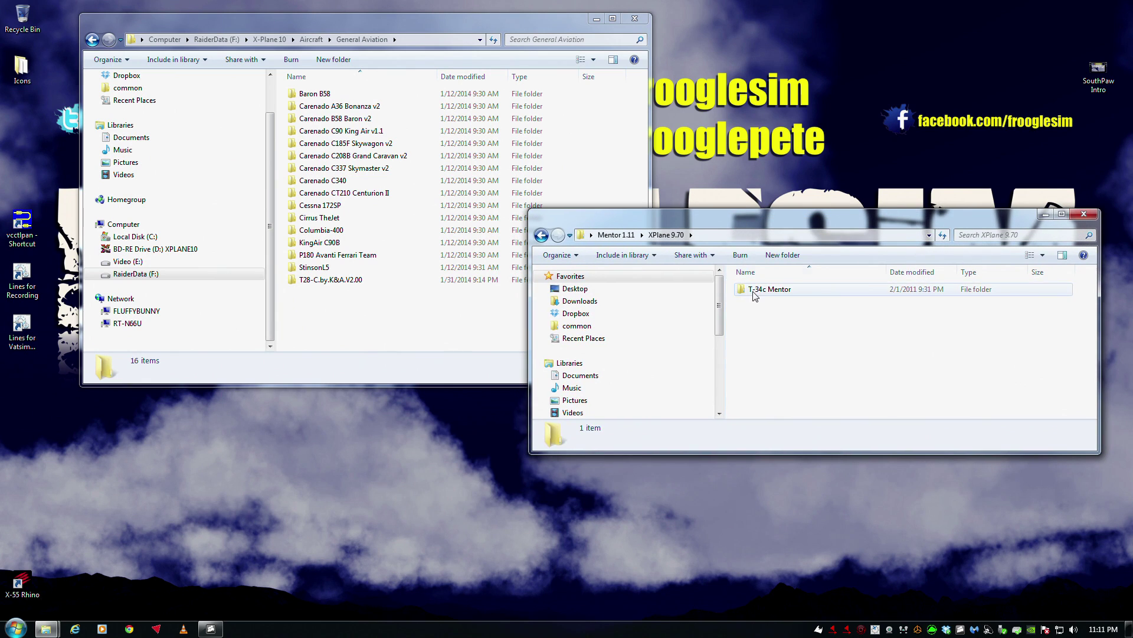
{"action": "left_click", "coordinate": [758, 292]}
{"action": "left_click_drag", "start_coordinate": [760, 303], "coordinate": [350, 325]}
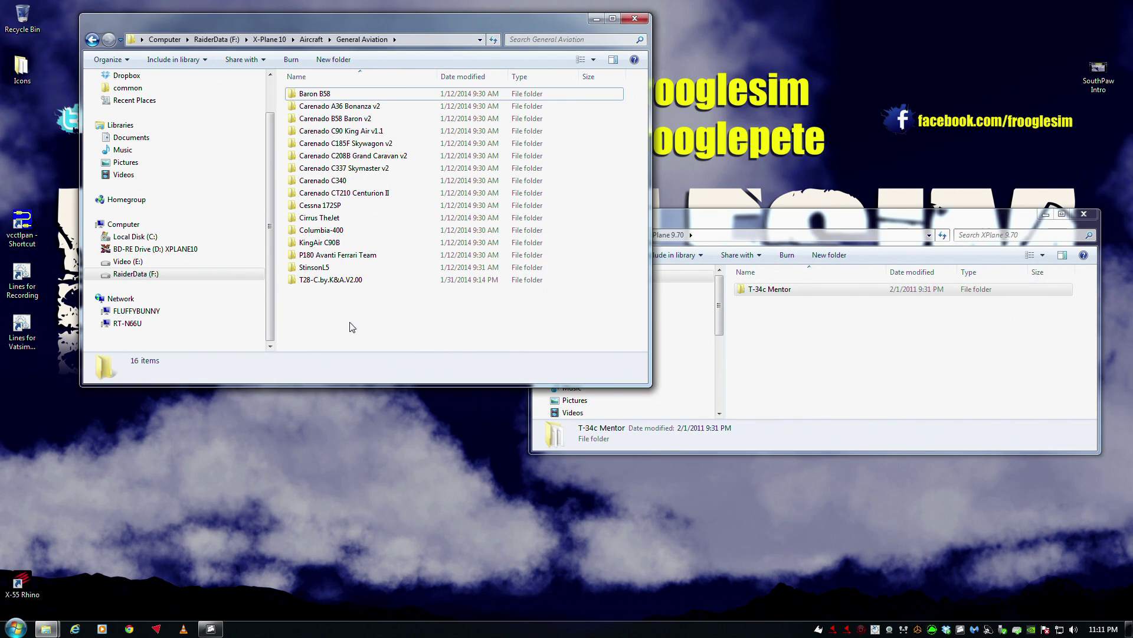
- Copy T-34c Mentor from For XPlane10 Overwrite with these files into General Aviation, merging folders and replacing all conflicting files
{"action": "left_click", "coordinate": [813, 371]}
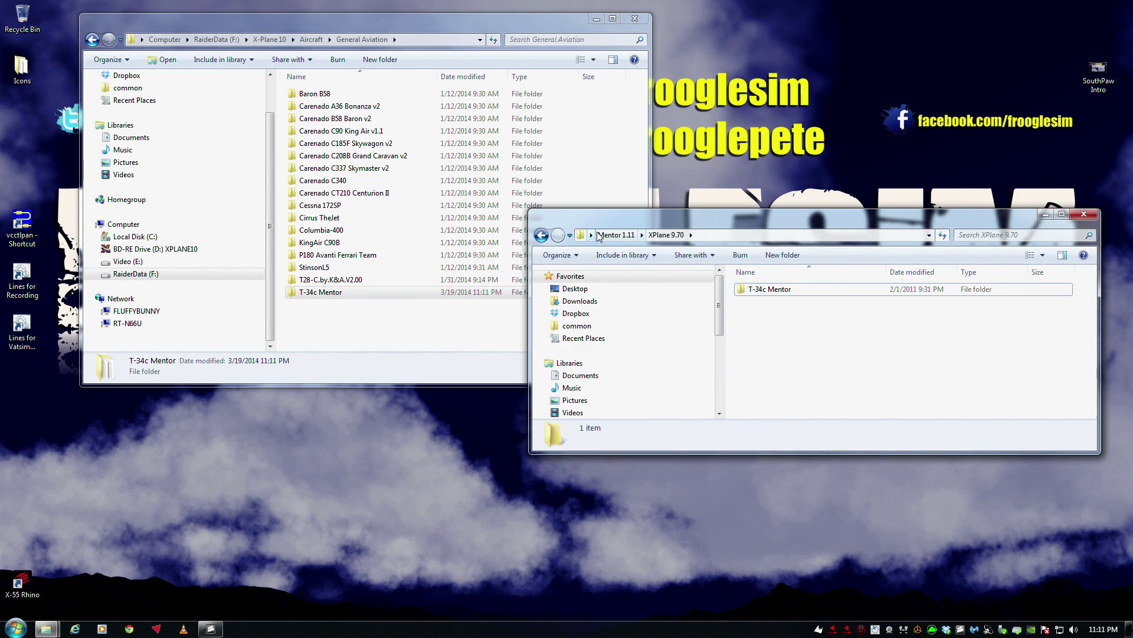
{"action": "left_click", "coordinate": [616, 235]}
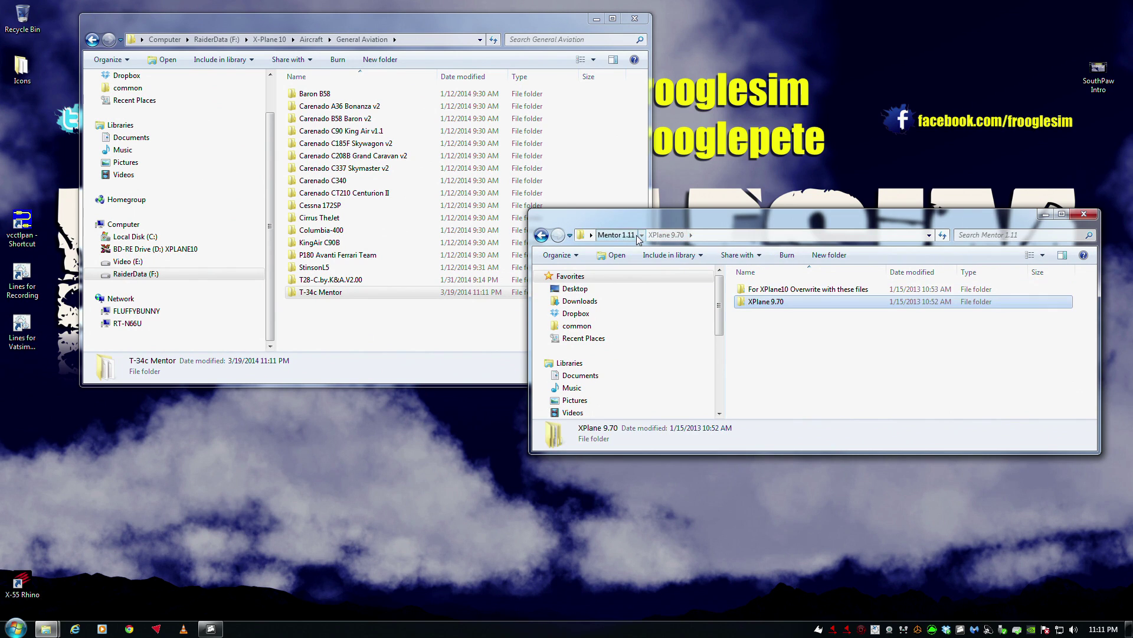
{"action": "double_click", "coordinate": [777, 289]}
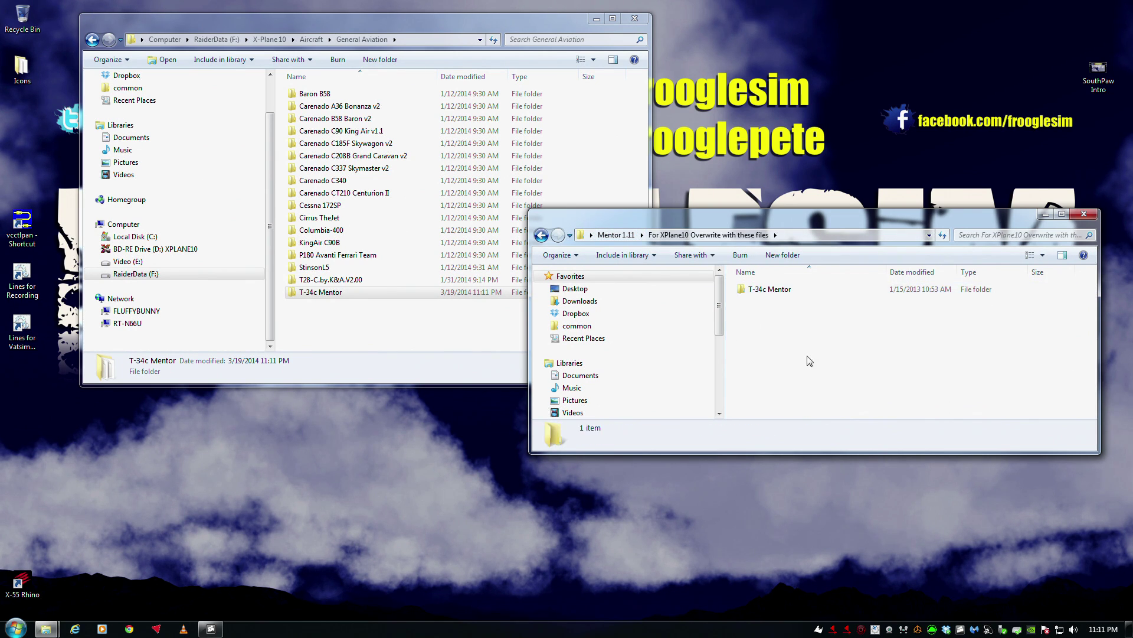
{"action": "left_click", "coordinate": [772, 294]}
{"action": "left_click_drag", "start_coordinate": [773, 295], "coordinate": [364, 322]}
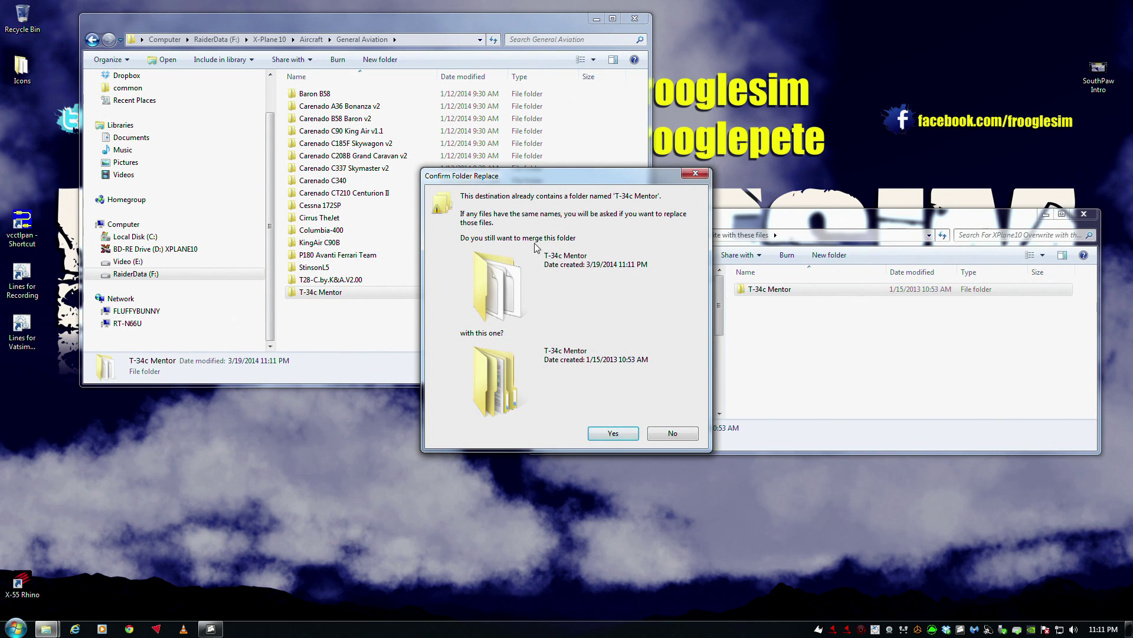
{"action": "left_click", "coordinate": [612, 432]}
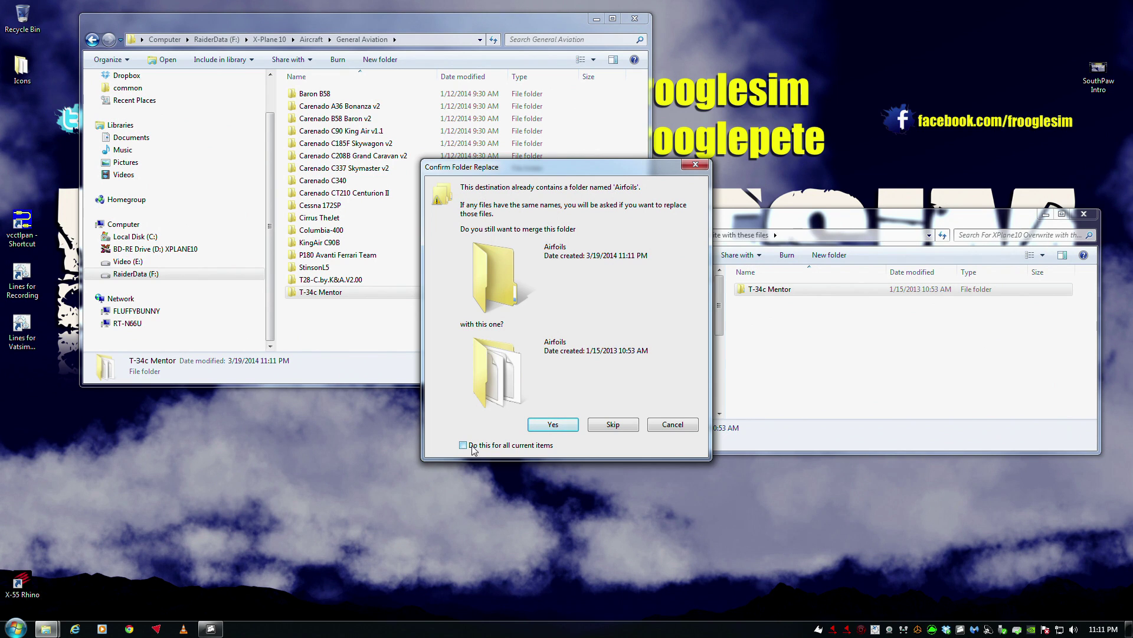
{"action": "left_click", "coordinate": [541, 424]}
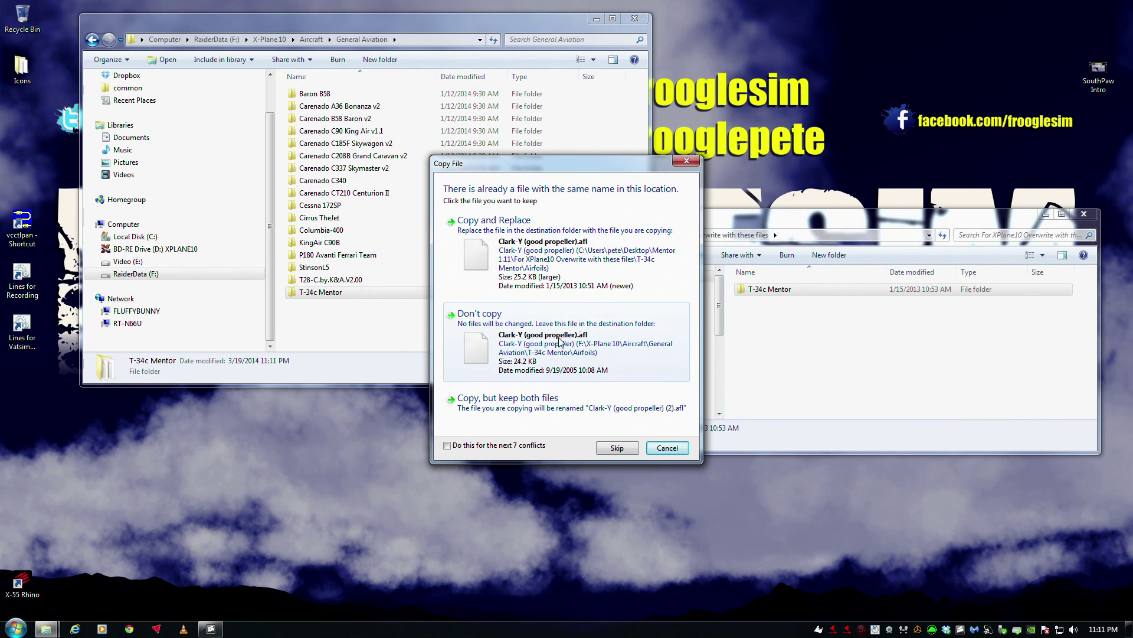
{"action": "left_click", "coordinate": [446, 445]}
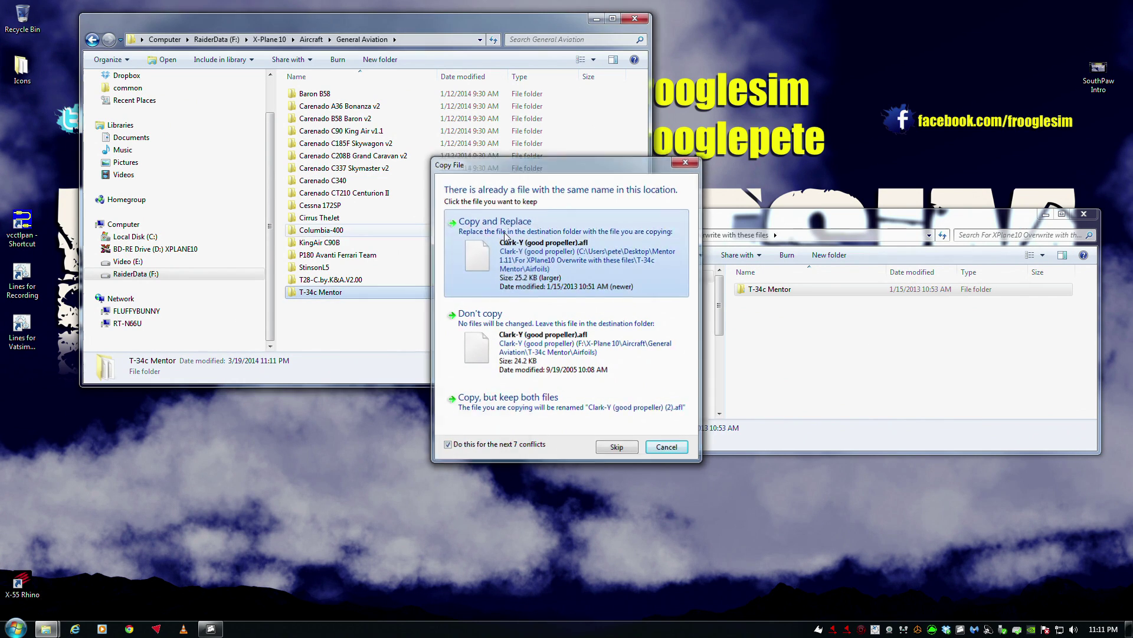
{"action": "left_click", "coordinate": [528, 284]}
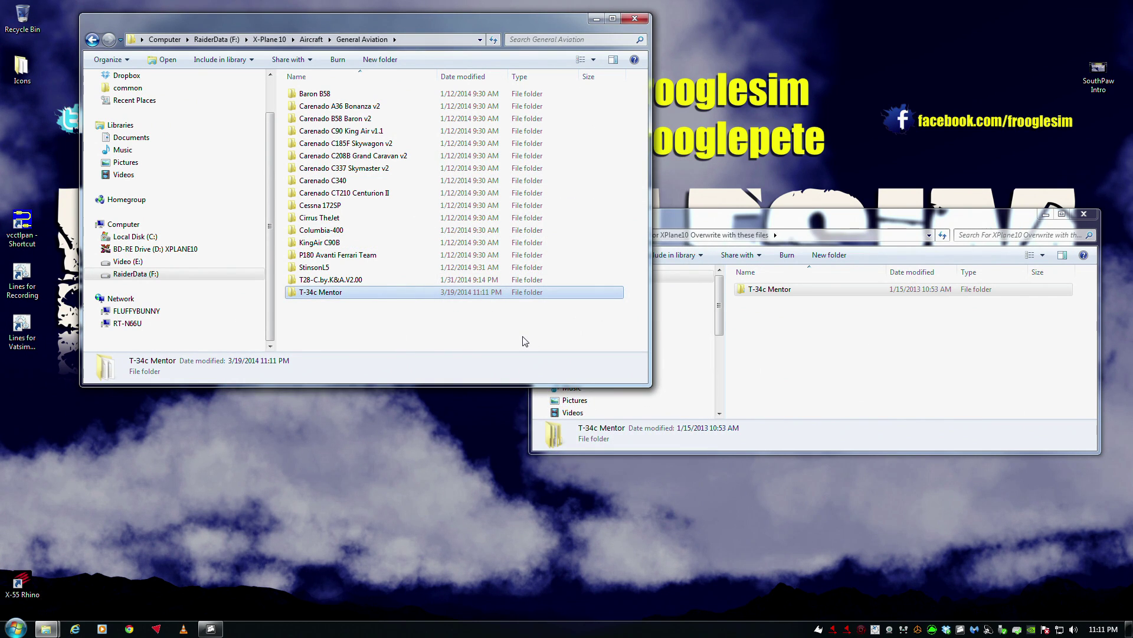
- Return to the X-Plane 10 folder and launch the simulator
{"action": "left_click", "coordinate": [267, 40]}
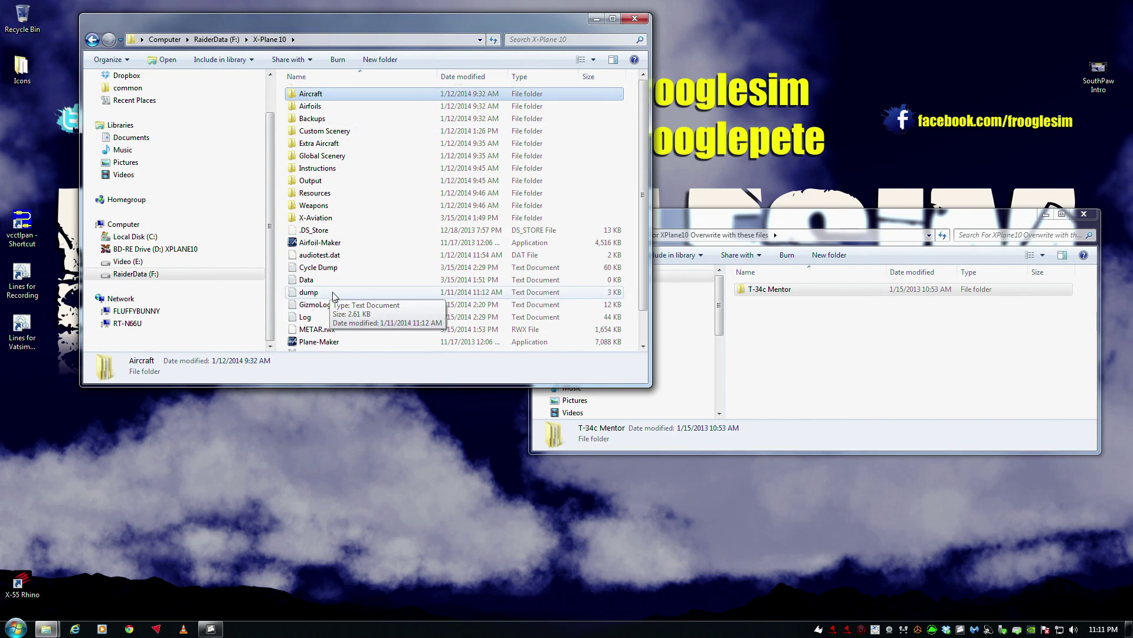
{"action": "scroll", "coordinate": [333, 296], "scroll_direction": "down", "scroll_amount": 1}
{"action": "double_click", "coordinate": [329, 336]}
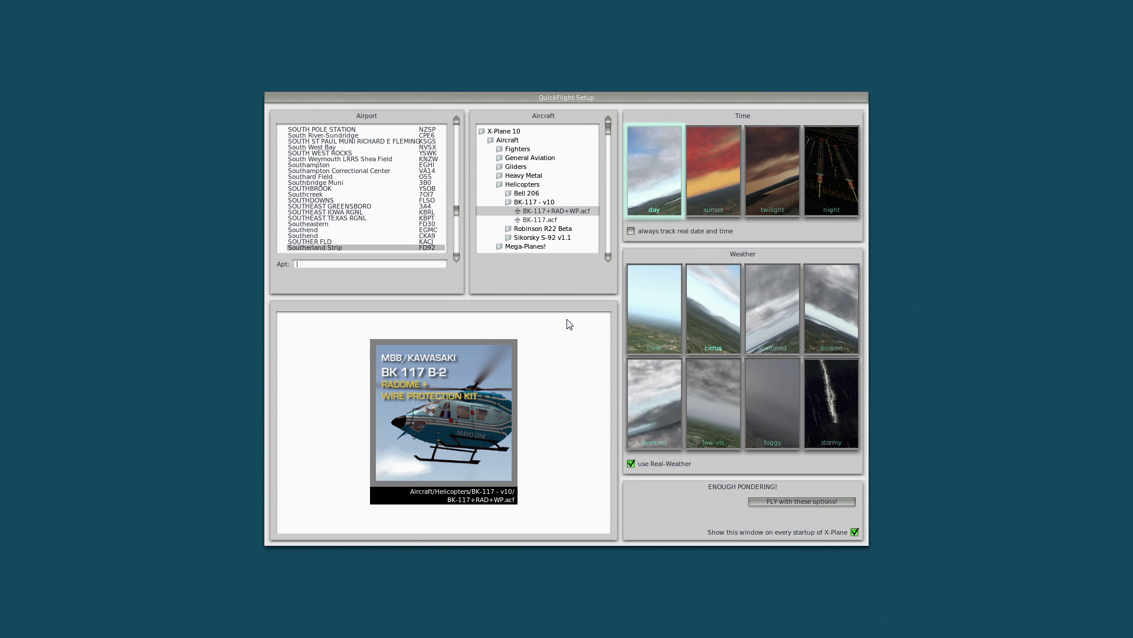
- Expand General Aviation in the QuickFlight Setup aircraft list and open the T-34c Mentor entry
{"action": "left_click", "coordinate": [513, 159]}
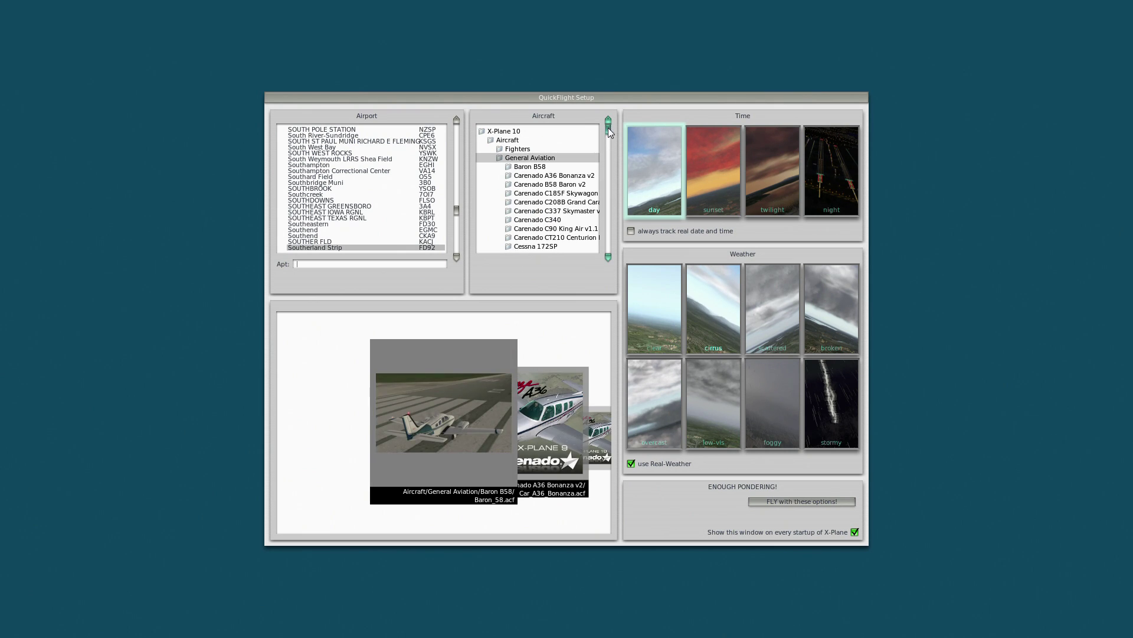
{"action": "left_click_drag", "start_coordinate": [608, 127], "coordinate": [608, 161]}
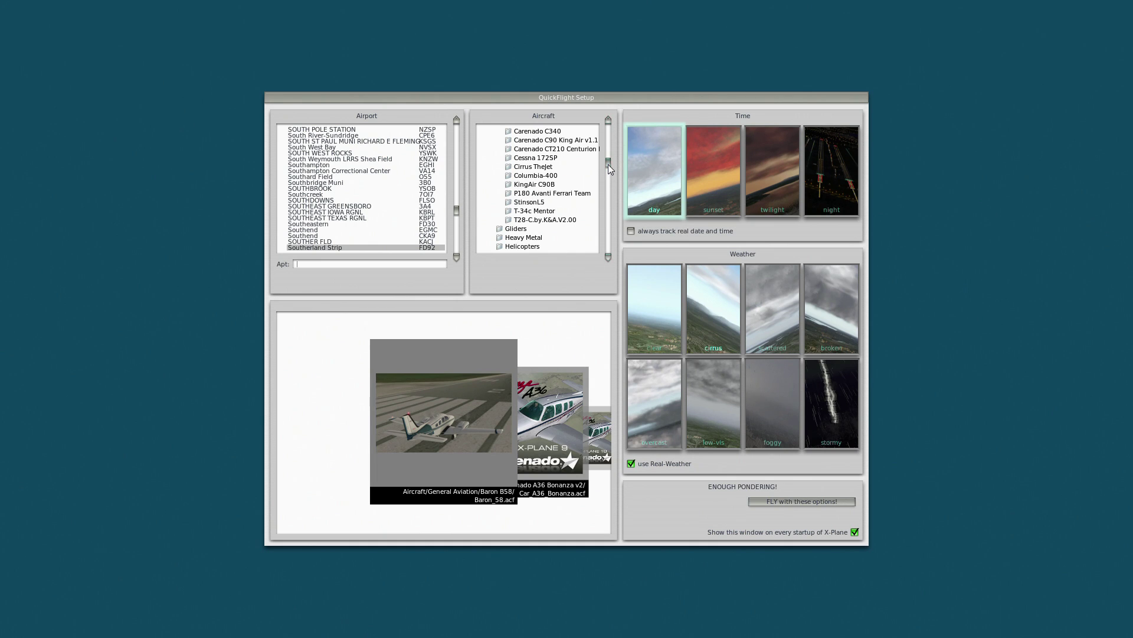
{"action": "left_click", "coordinate": [542, 212]}
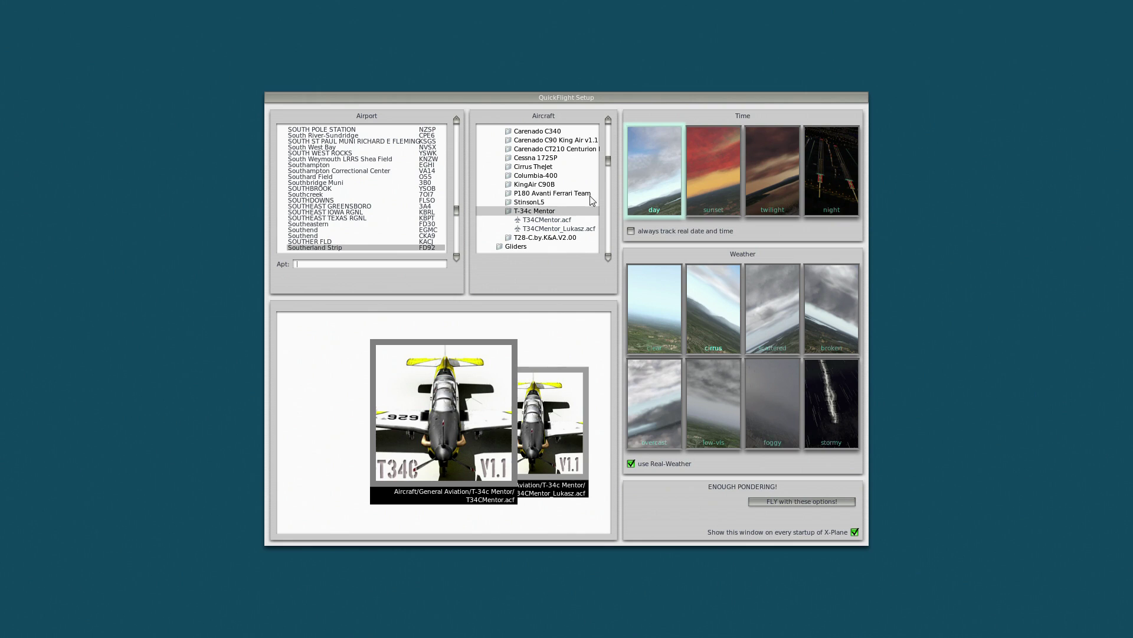
- Open the Carenado C90 King Air v1.1 entry in the aircraft list to compare its aircraft files
{"action": "mouse_move", "coordinate": [609, 160]}
{"action": "left_mouse_down"}
{"action": "mouse_move", "coordinate": [604, 178]}
{"action": "mouse_move", "coordinate": [604, 153]}
{"action": "left_mouse_up"}
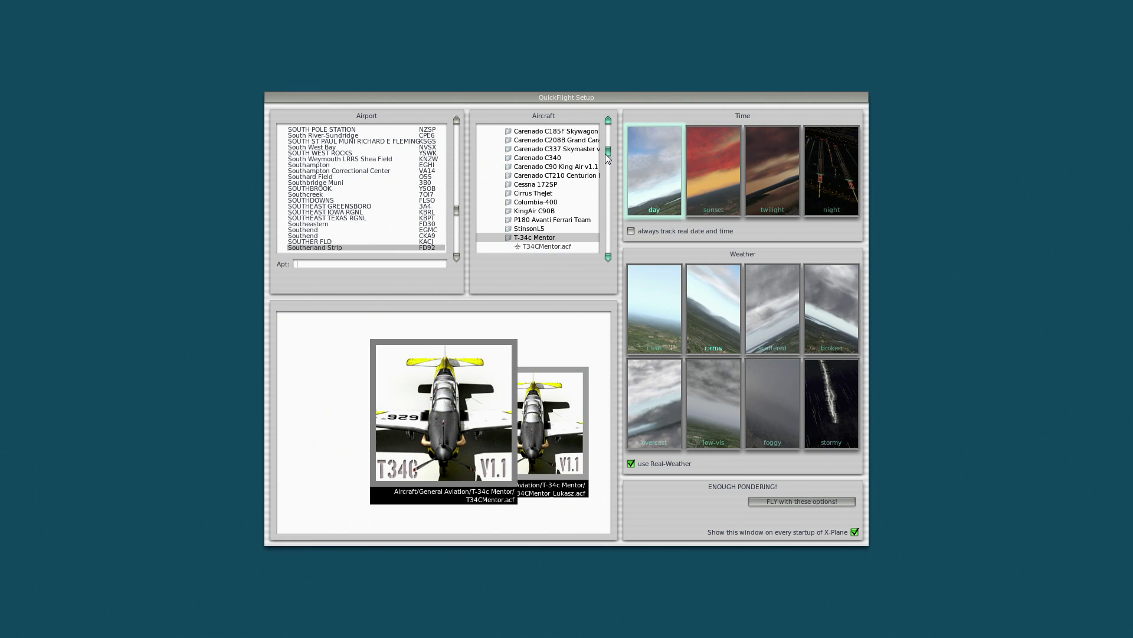
{"action": "left_click", "coordinate": [522, 171]}
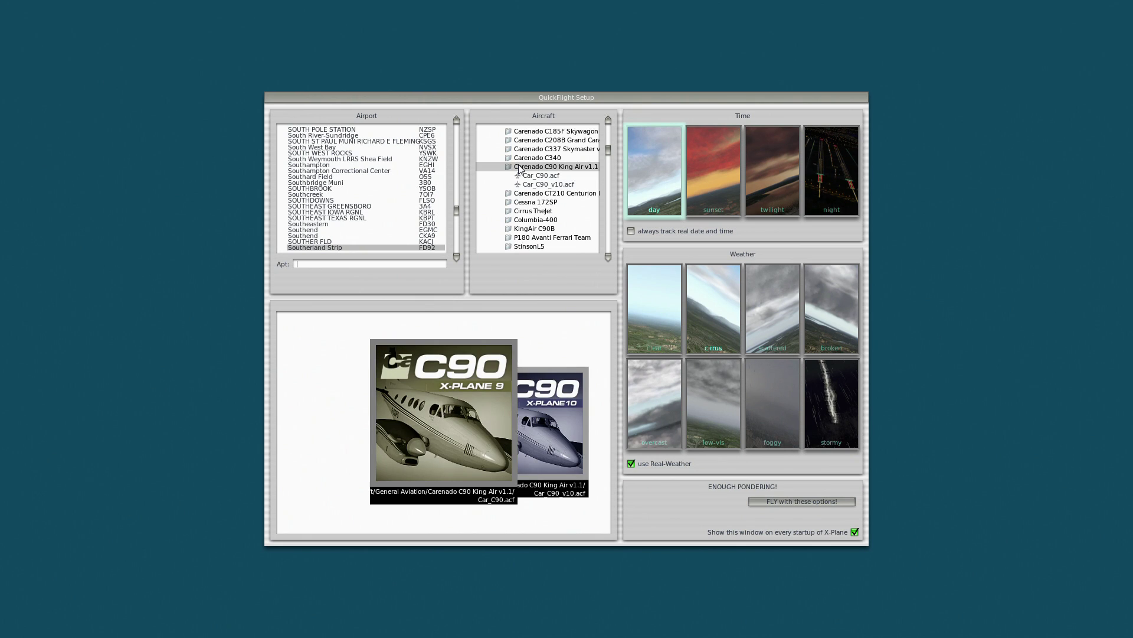
- Preview Car_C90_v10.acf and Car_C90.acf in the Carenado C90 King Air v1.1 entry
{"action": "left_click", "coordinate": [566, 187]}
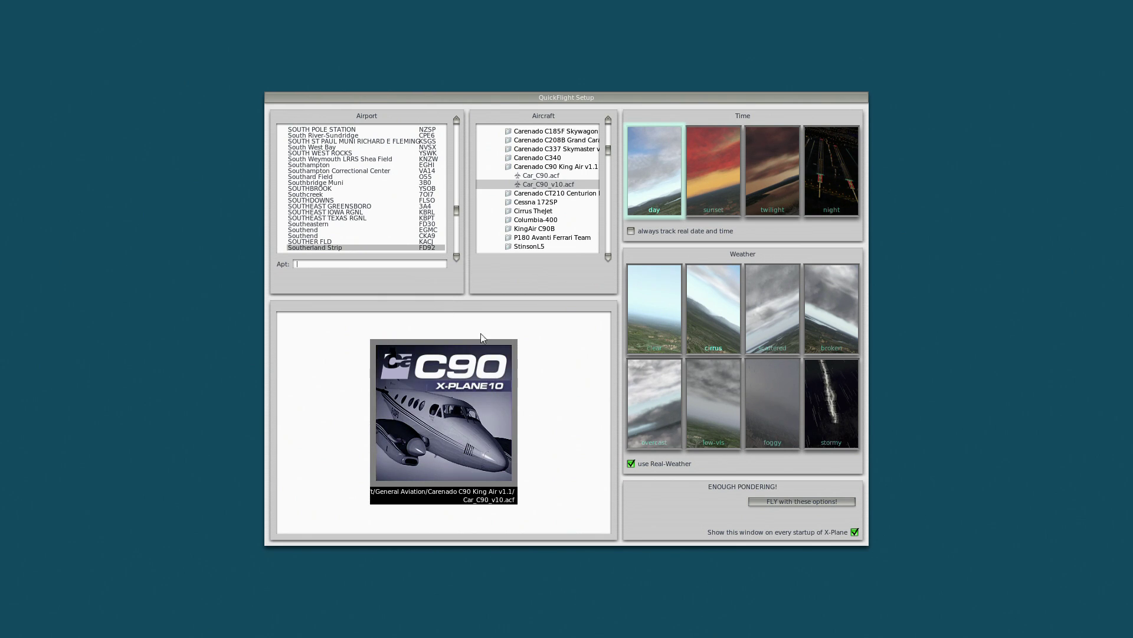
{"action": "left_click", "coordinate": [559, 175]}
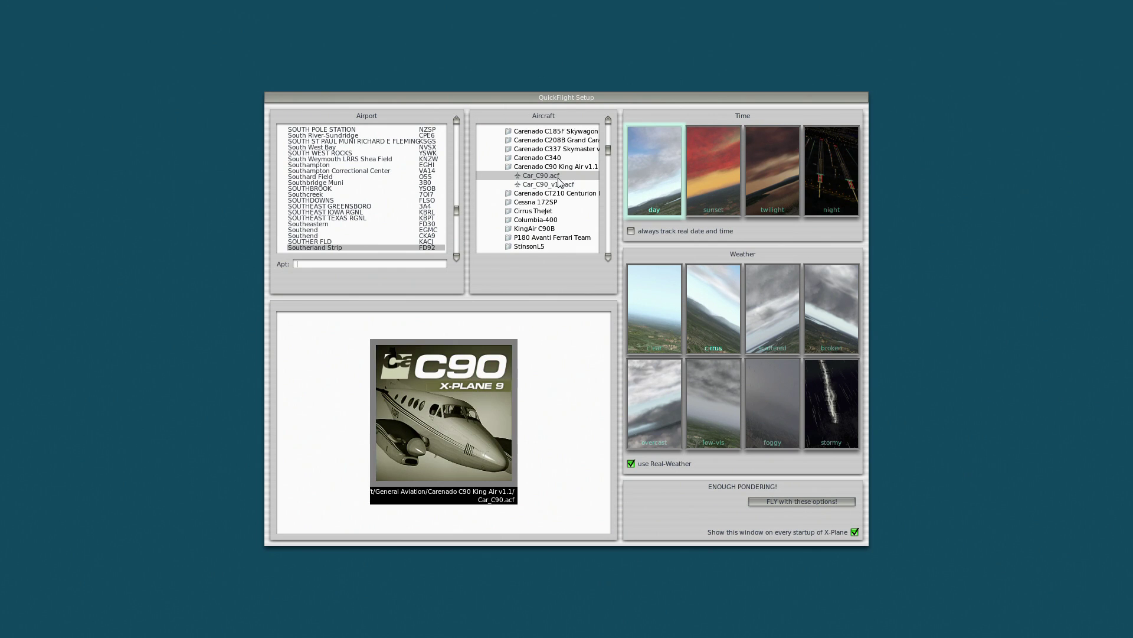
- Compare T34CMentor.acf with T34CMentor_Lukasz.acf in the T-34c Mentor entry and select T34CMentor_Lukasz.acf as the aircraft
{"action": "left_click", "coordinate": [609, 257]}
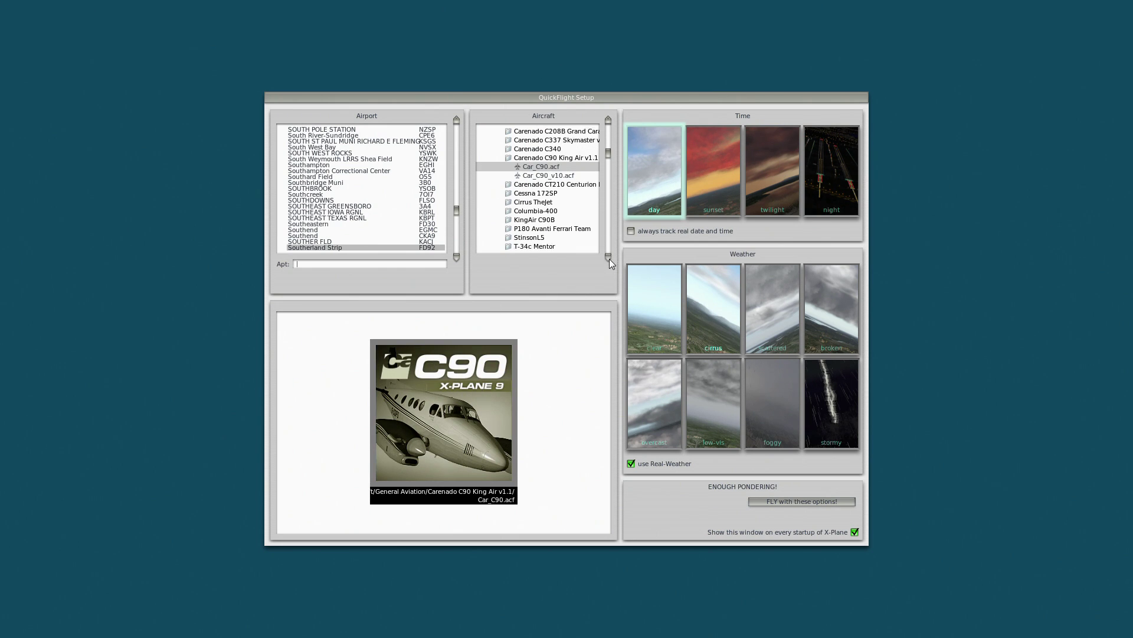
{"action": "left_click", "coordinate": [608, 257]}
{"action": "left_click", "coordinate": [608, 257]}
{"action": "left_click", "coordinate": [548, 238]}
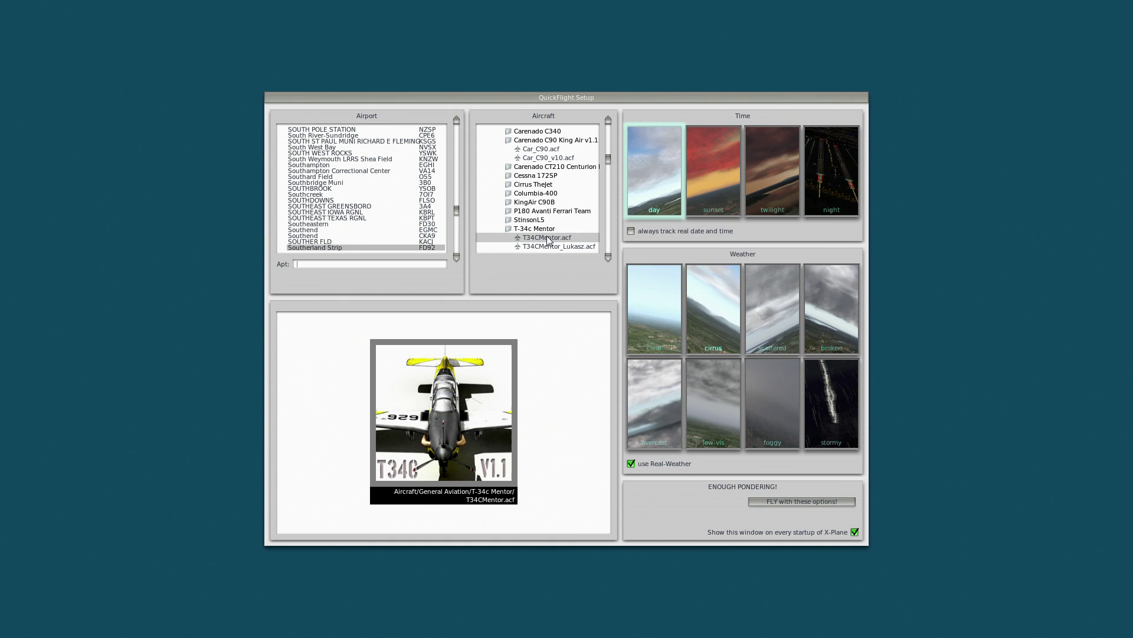
{"action": "left_click", "coordinate": [547, 246]}
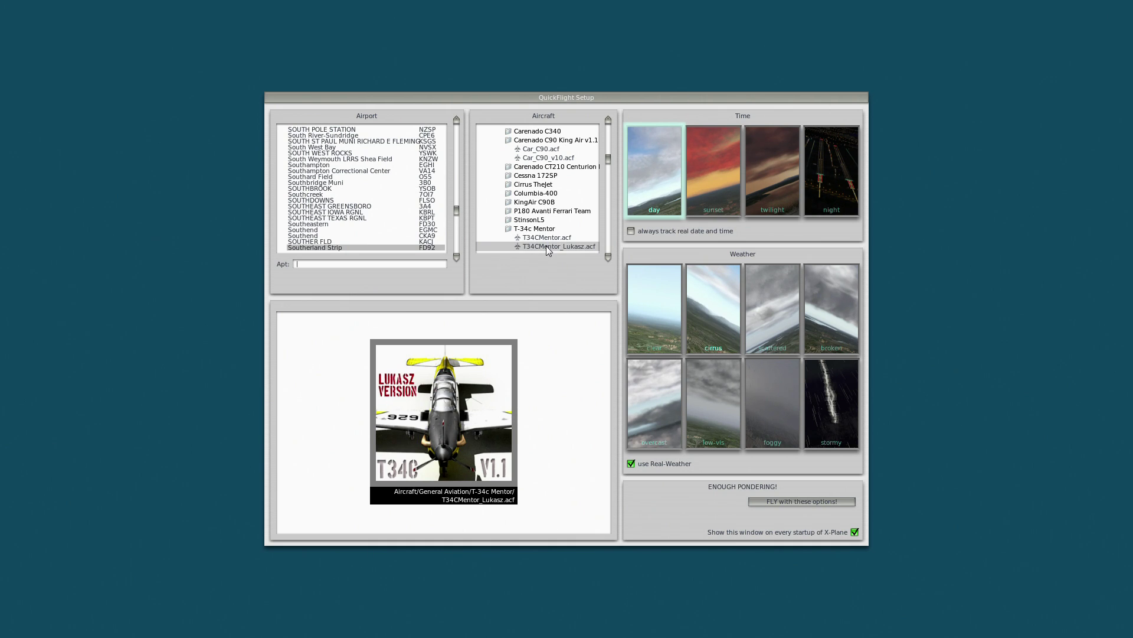
{"action": "left_click", "coordinate": [547, 238]}
{"action": "left_click", "coordinate": [548, 246]}
{"action": "left_click", "coordinate": [549, 239]}
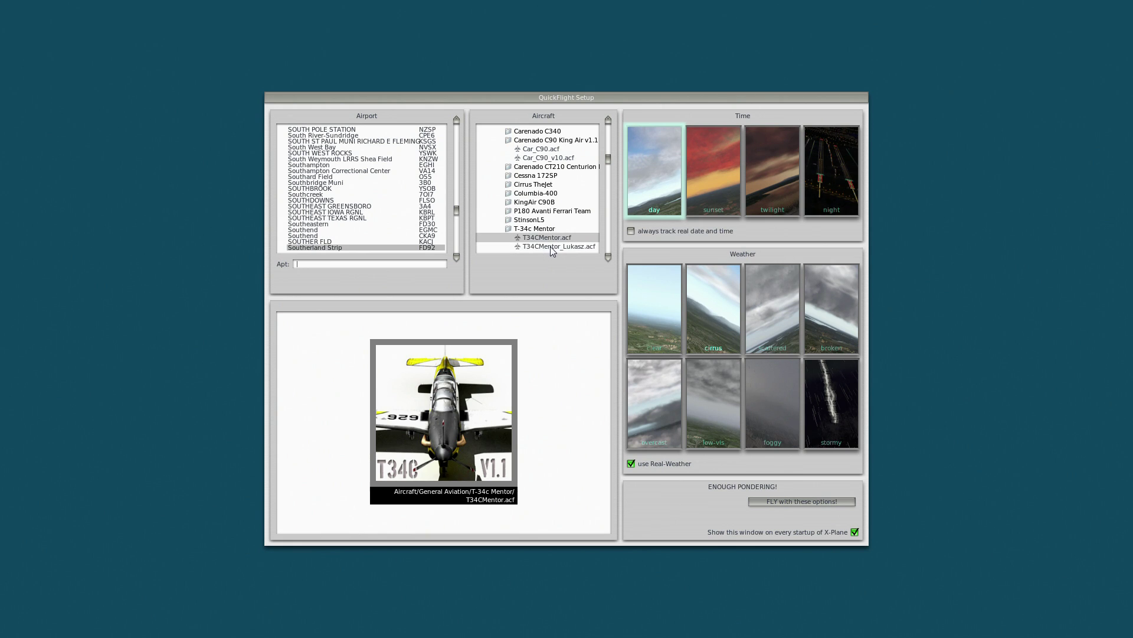
{"action": "left_click", "coordinate": [550, 246]}
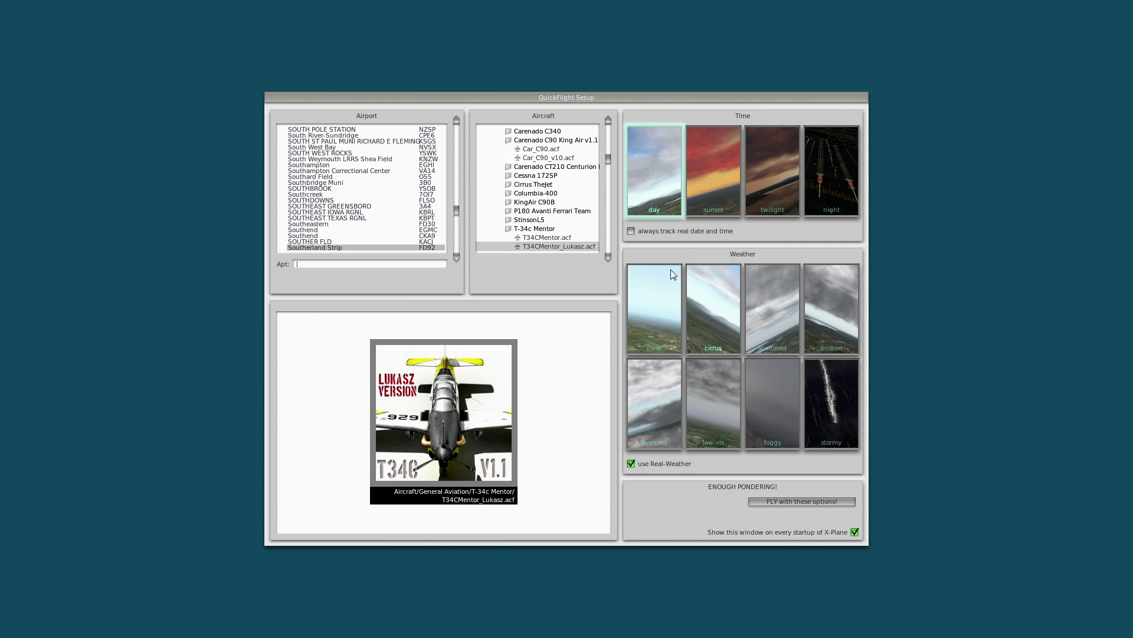
- Set the weather to scattered and start the flight at Southerland Strip with the selected T-34c Mentor
{"action": "left_click", "coordinate": [768, 320]}
{"action": "left_click_drag", "start_coordinate": [457, 258], "coordinate": [457, 257]}
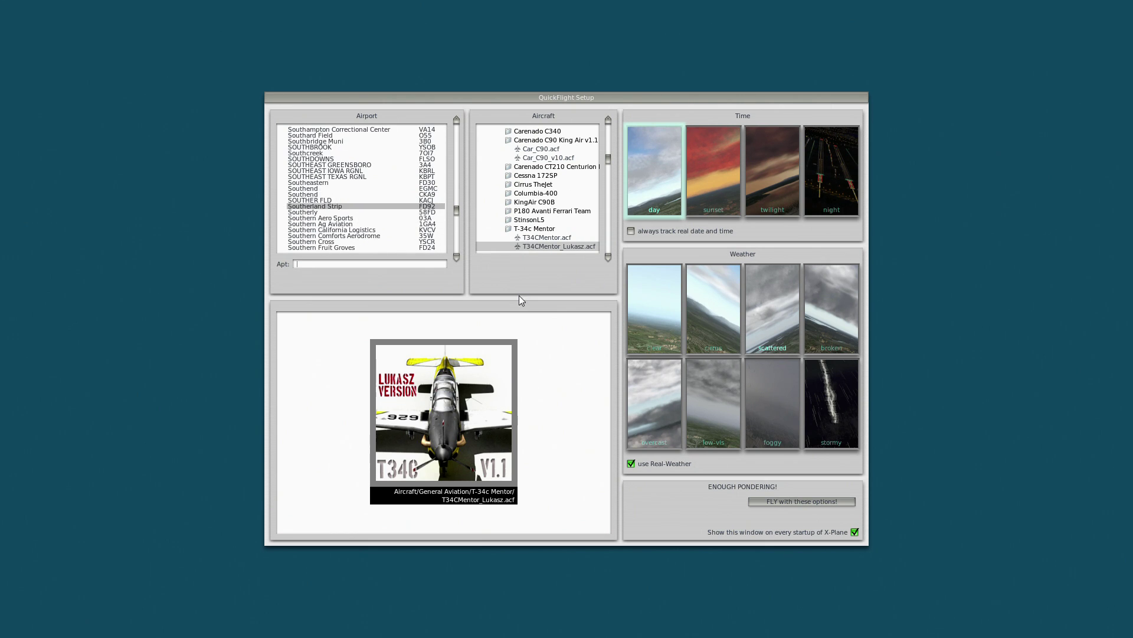
{"action": "left_click", "coordinate": [809, 502]}
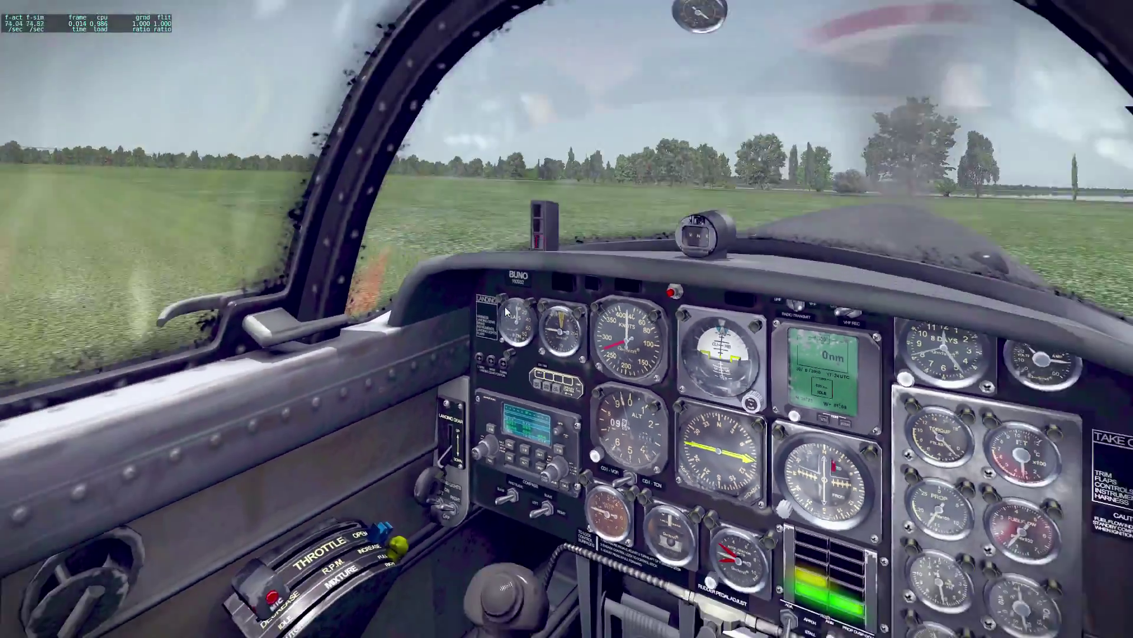
- Switch from the cockpit to an external view and inspect the T-34c Mentor from its front left side
{"action": "key", "text": "shift+4"}
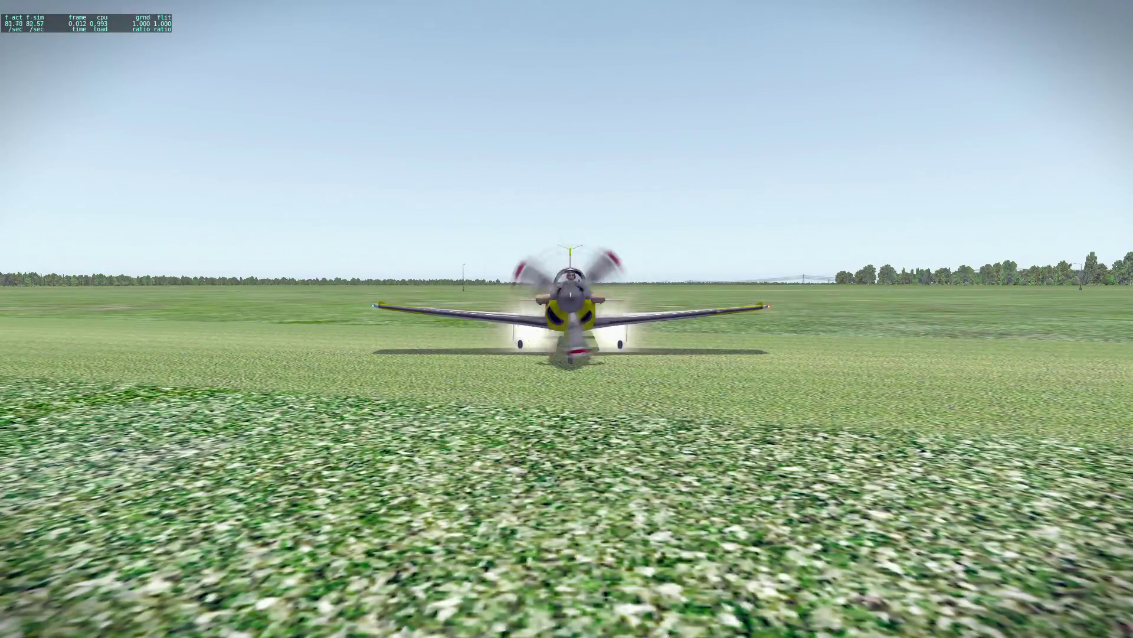
{"action": "left_click_drag", "start_coordinate": [422, 199], "coordinate": [303, 279]}
{"action": "left_click_drag", "start_coordinate": [808, 308], "coordinate": [635, 309]}
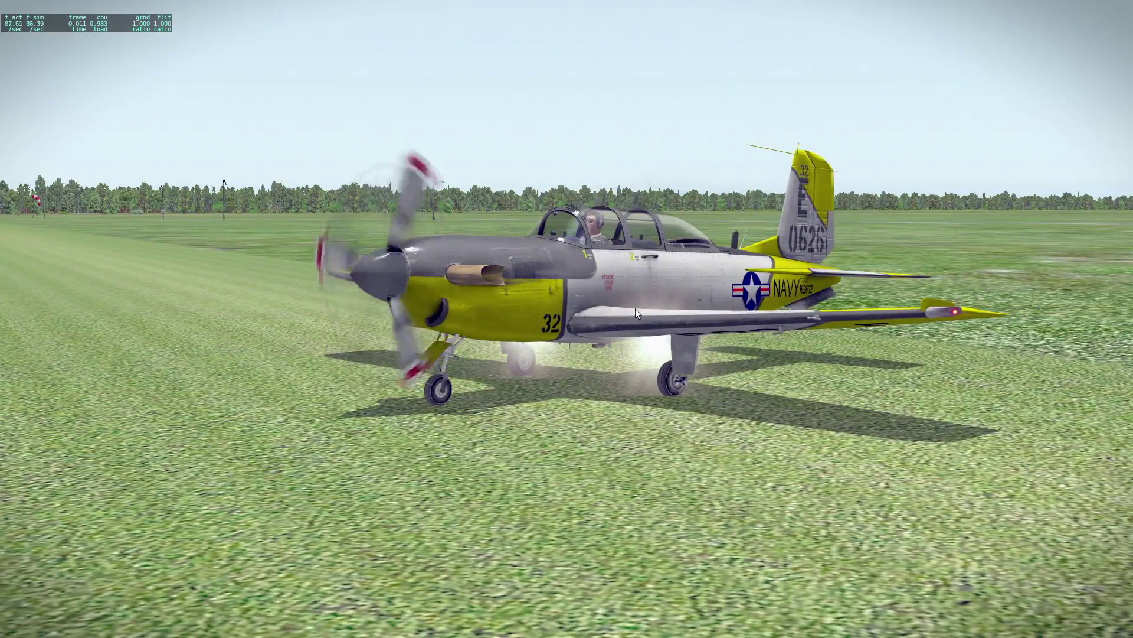